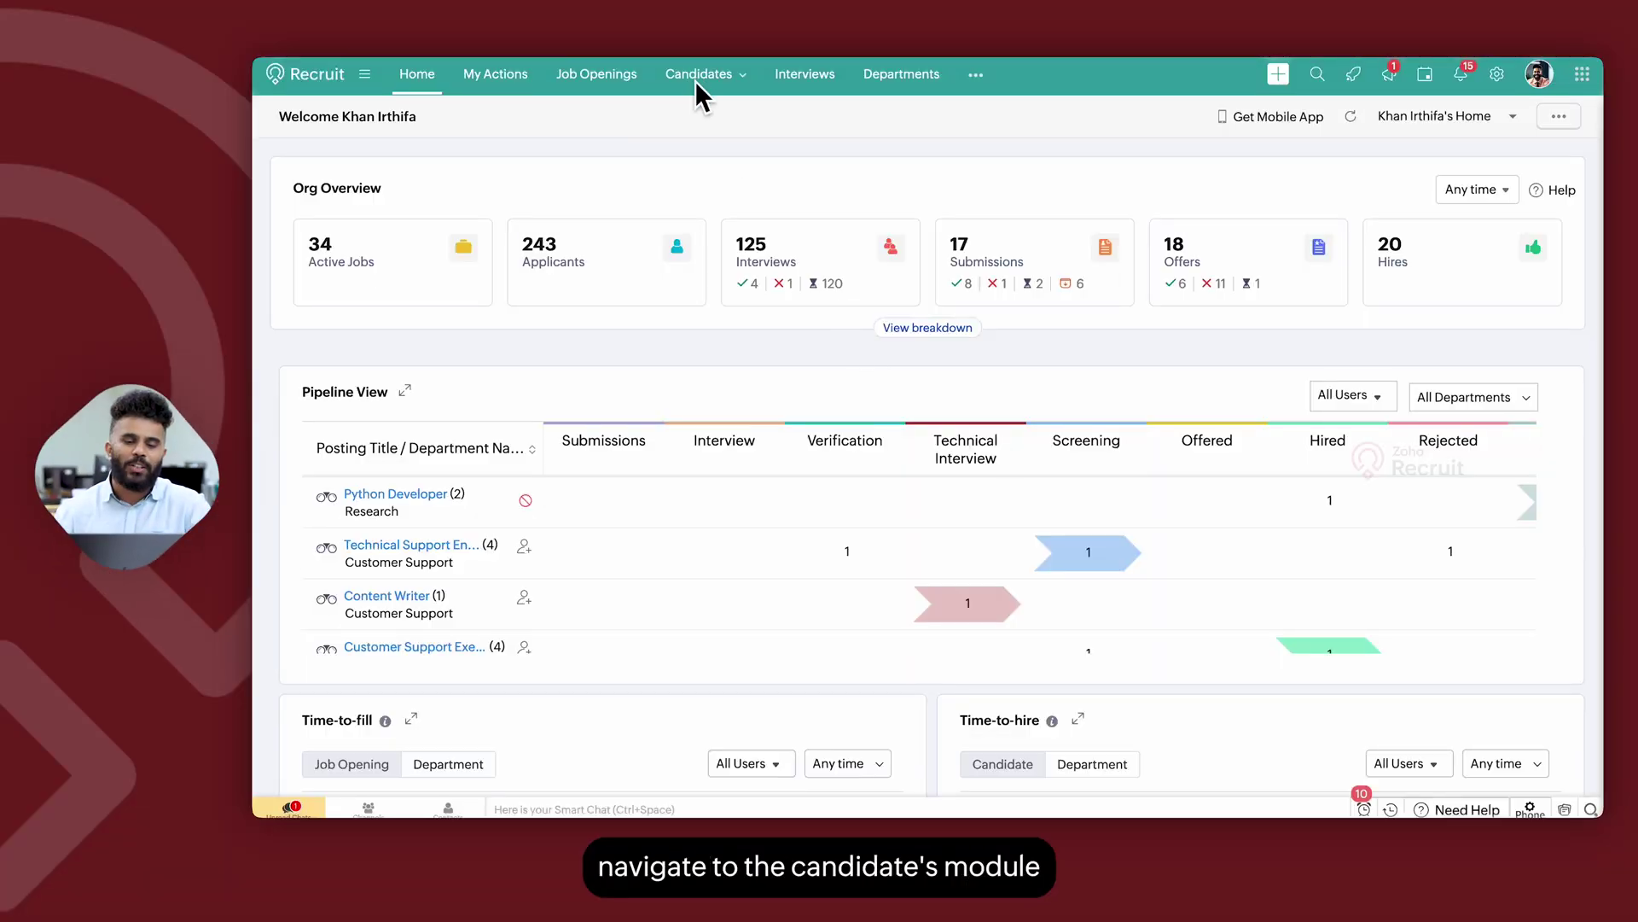
From the Candidates tab, go to Import > Import from Document
mouse_move(693, 84)
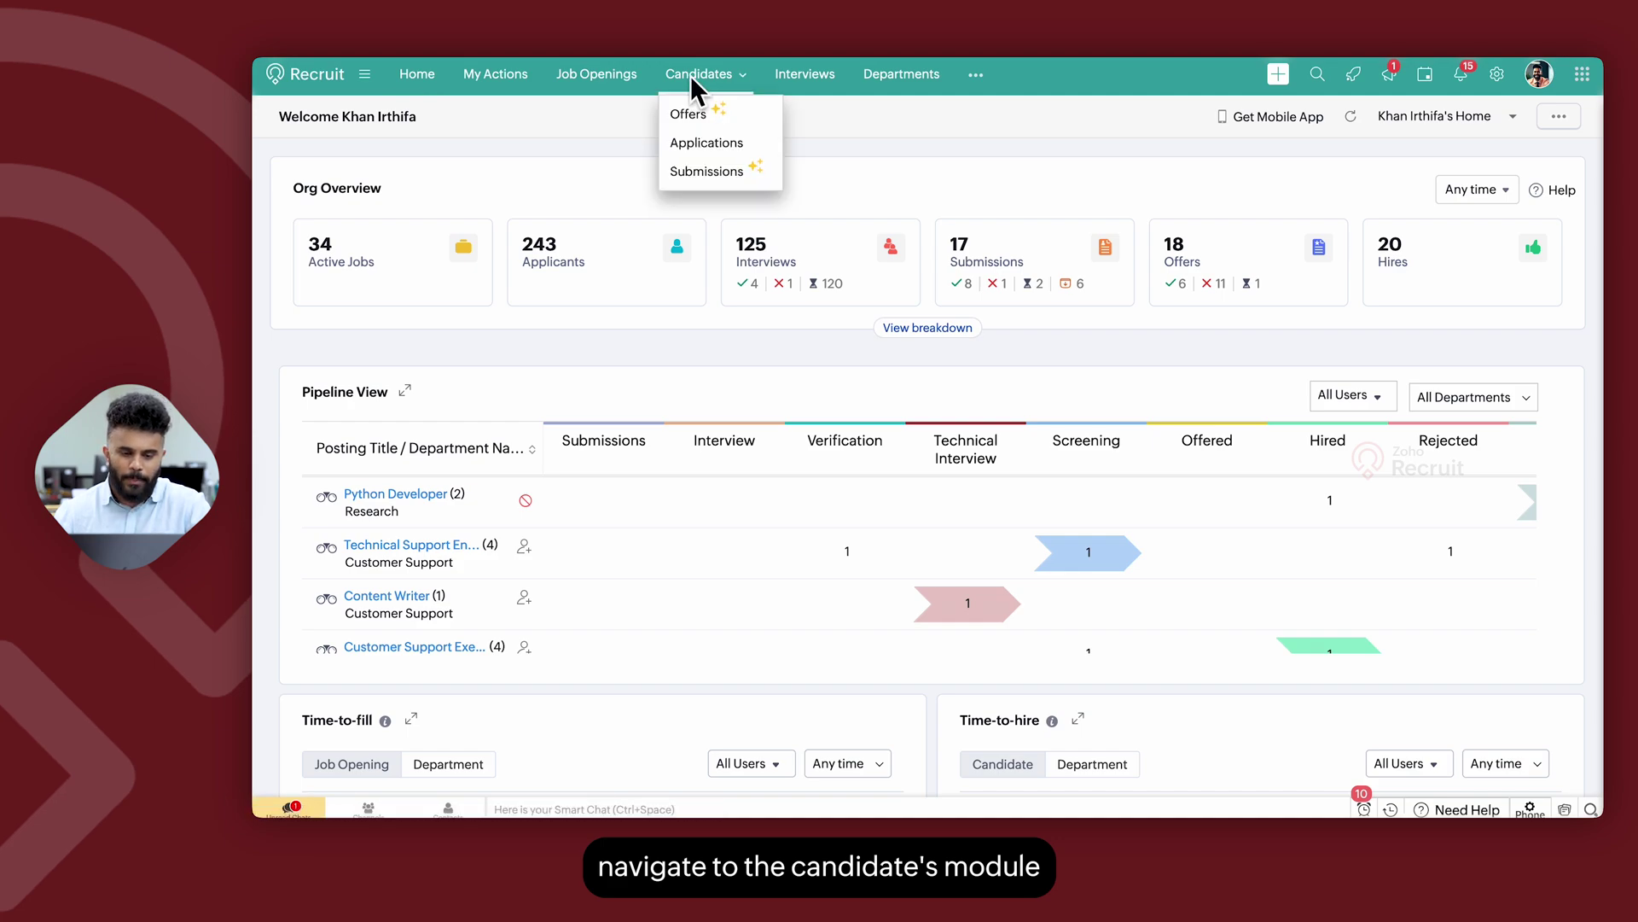
click(690, 75)
click(1247, 147)
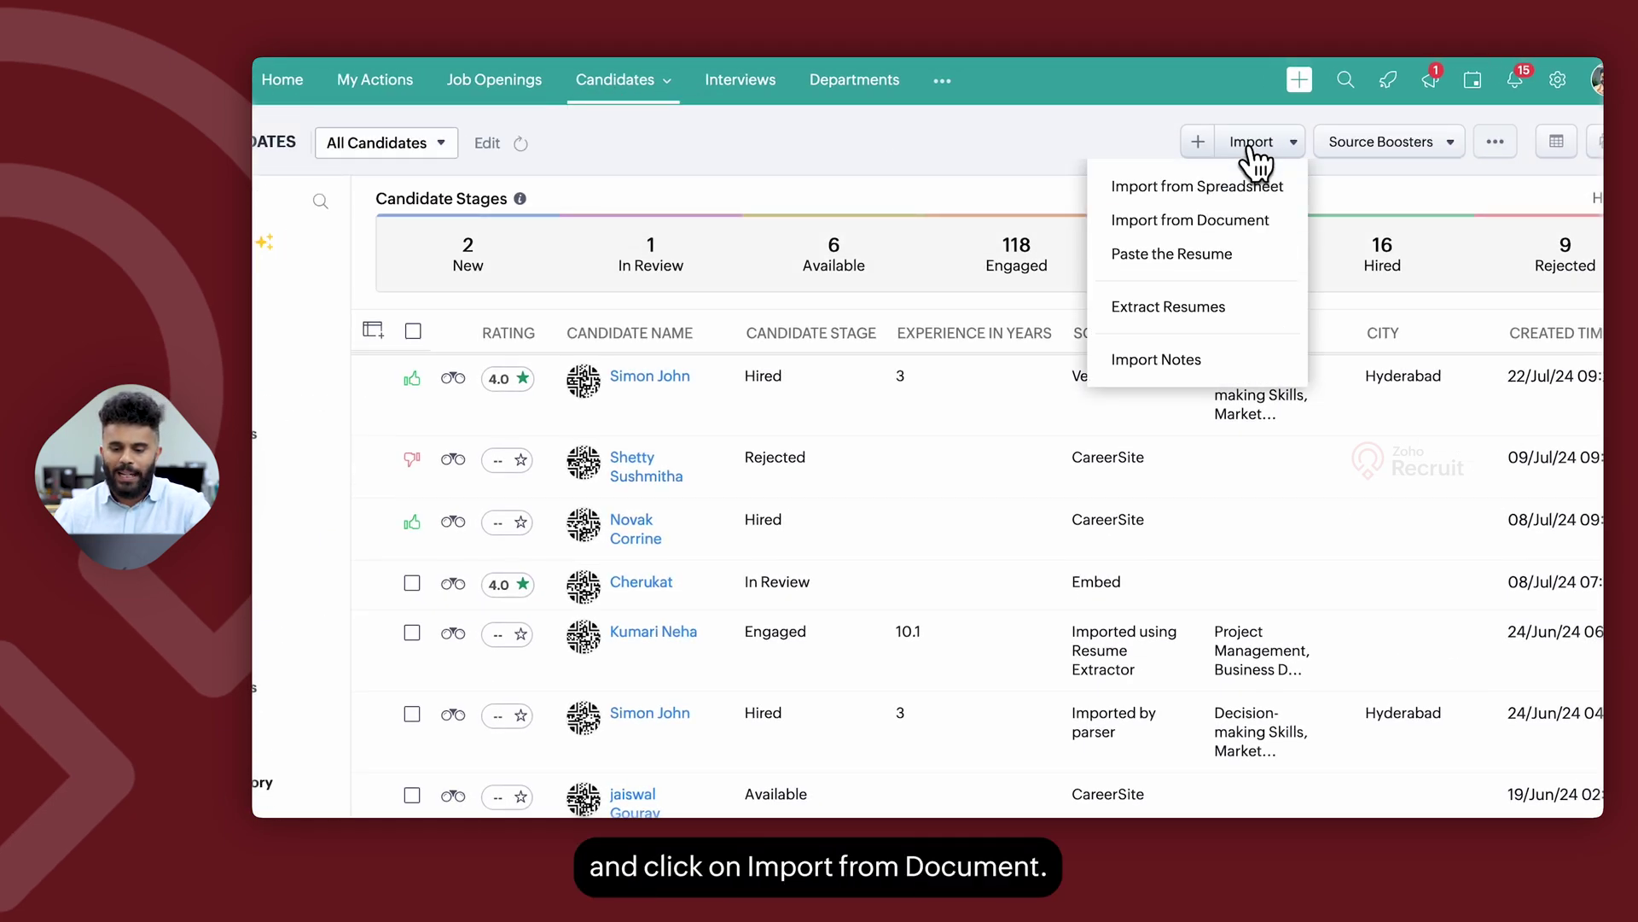
click(1255, 220)
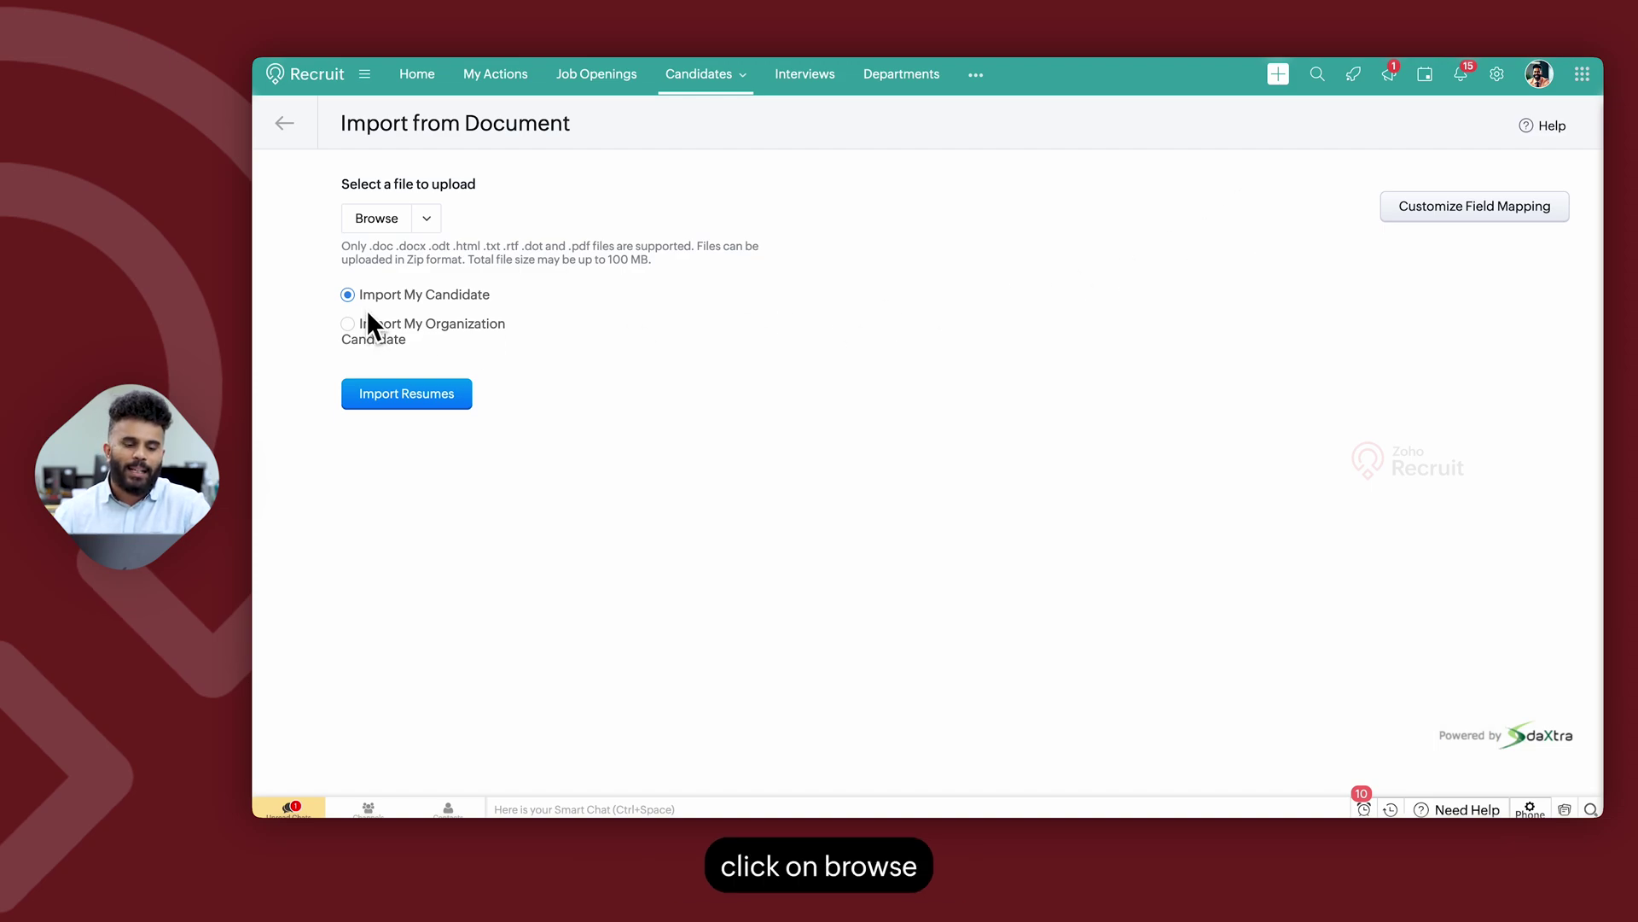
Browse to and attach Candidate Resume 1.docx as the resume file
click(364, 224)
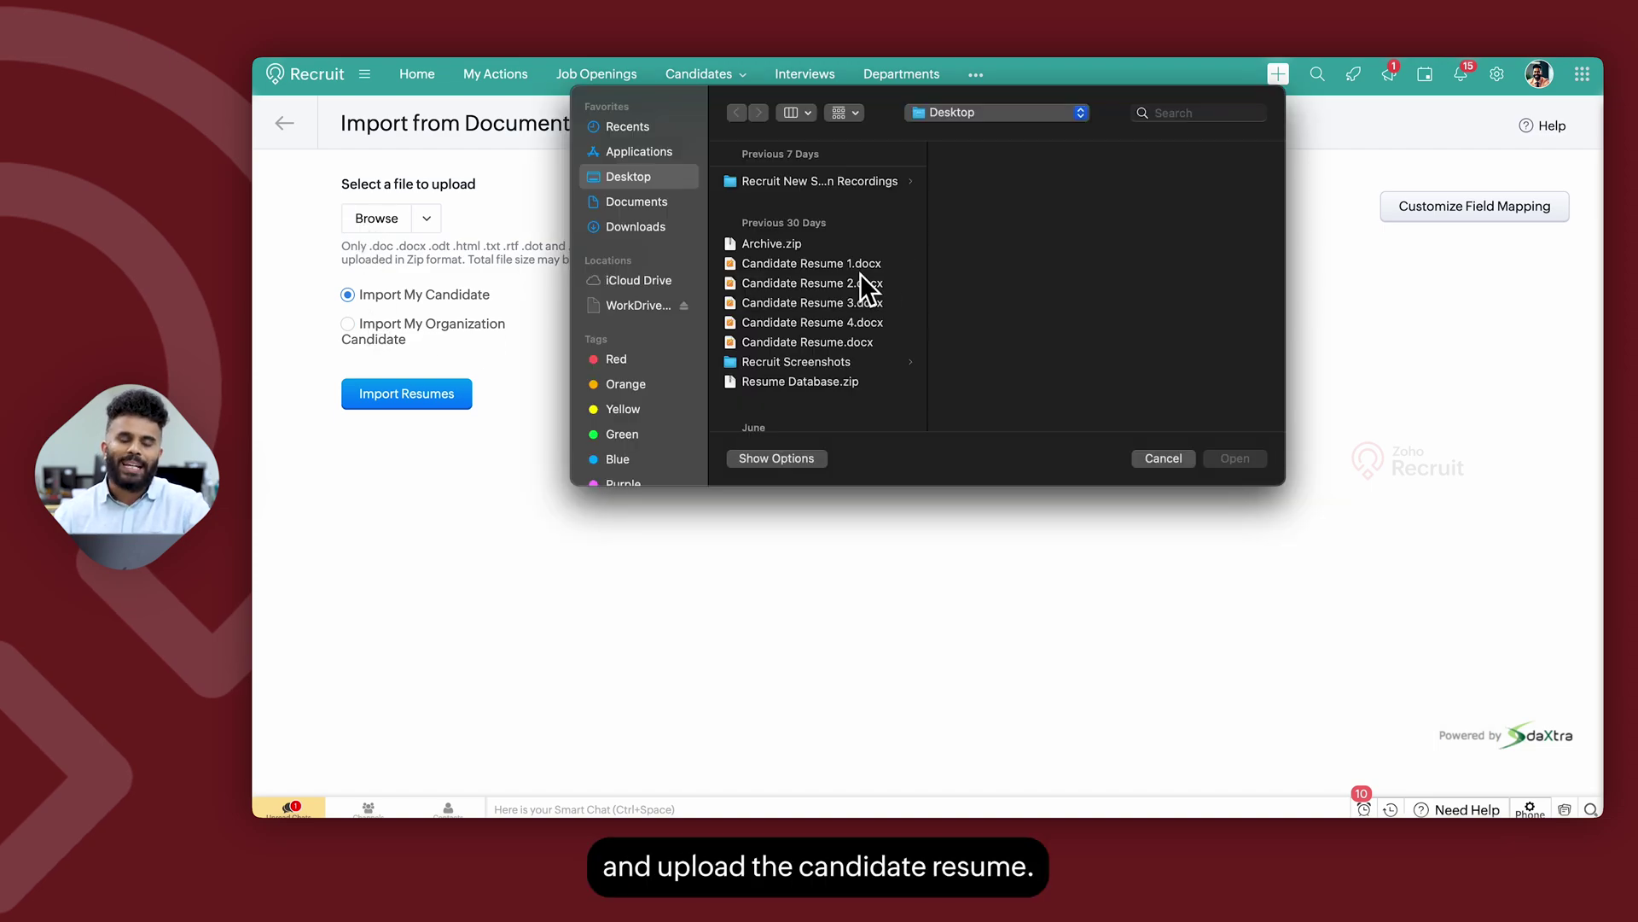
click(859, 270)
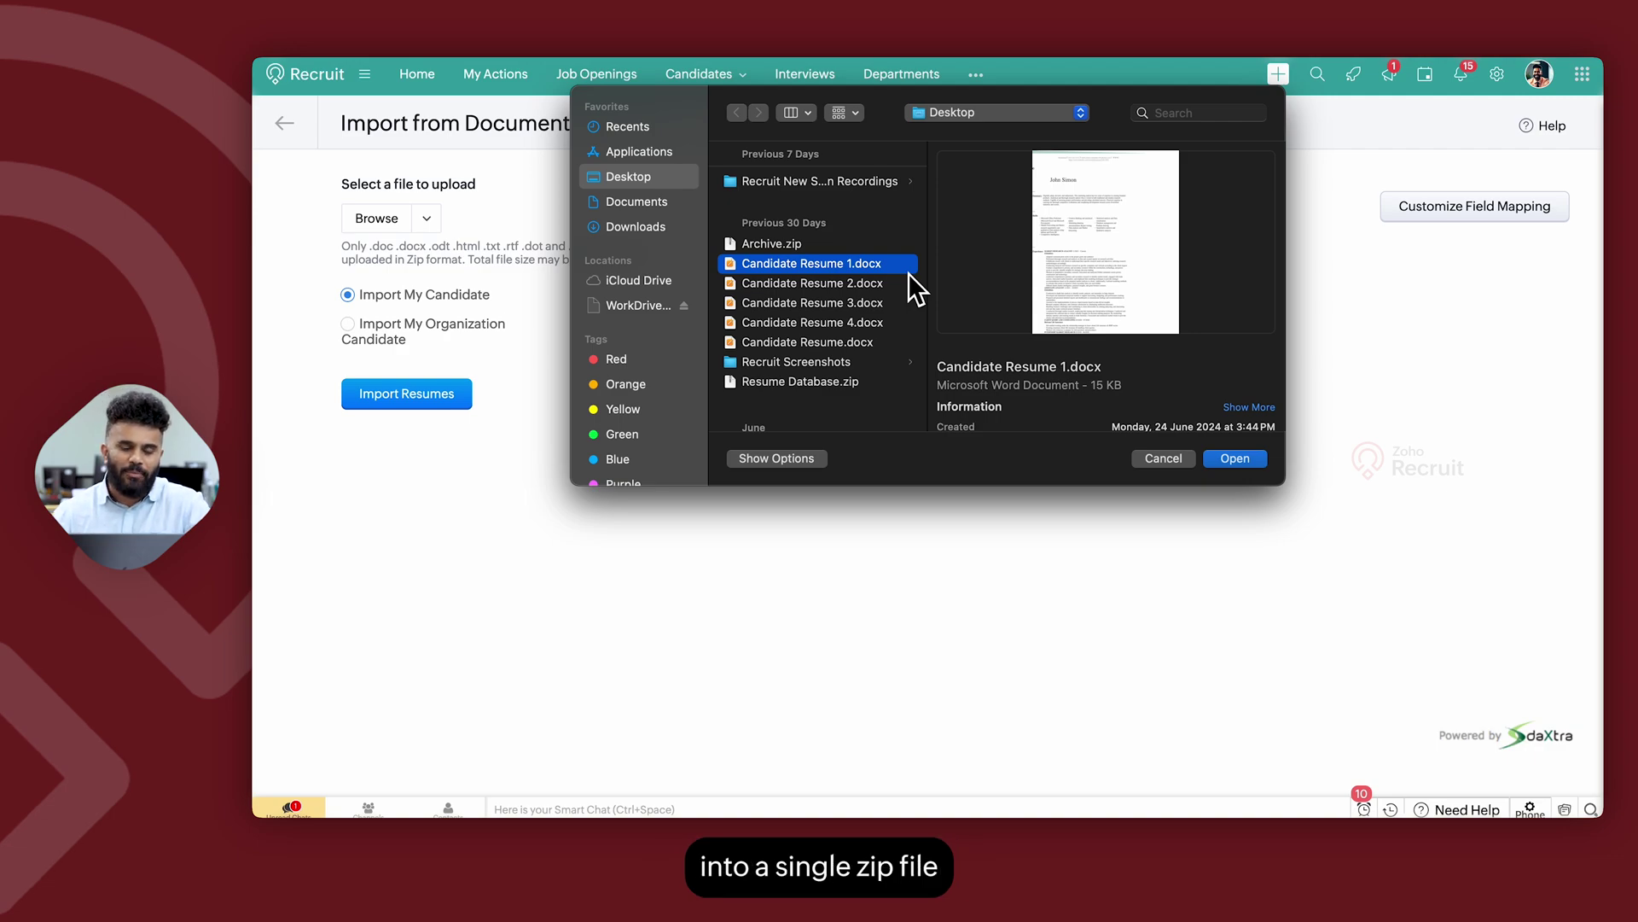
click(832, 388)
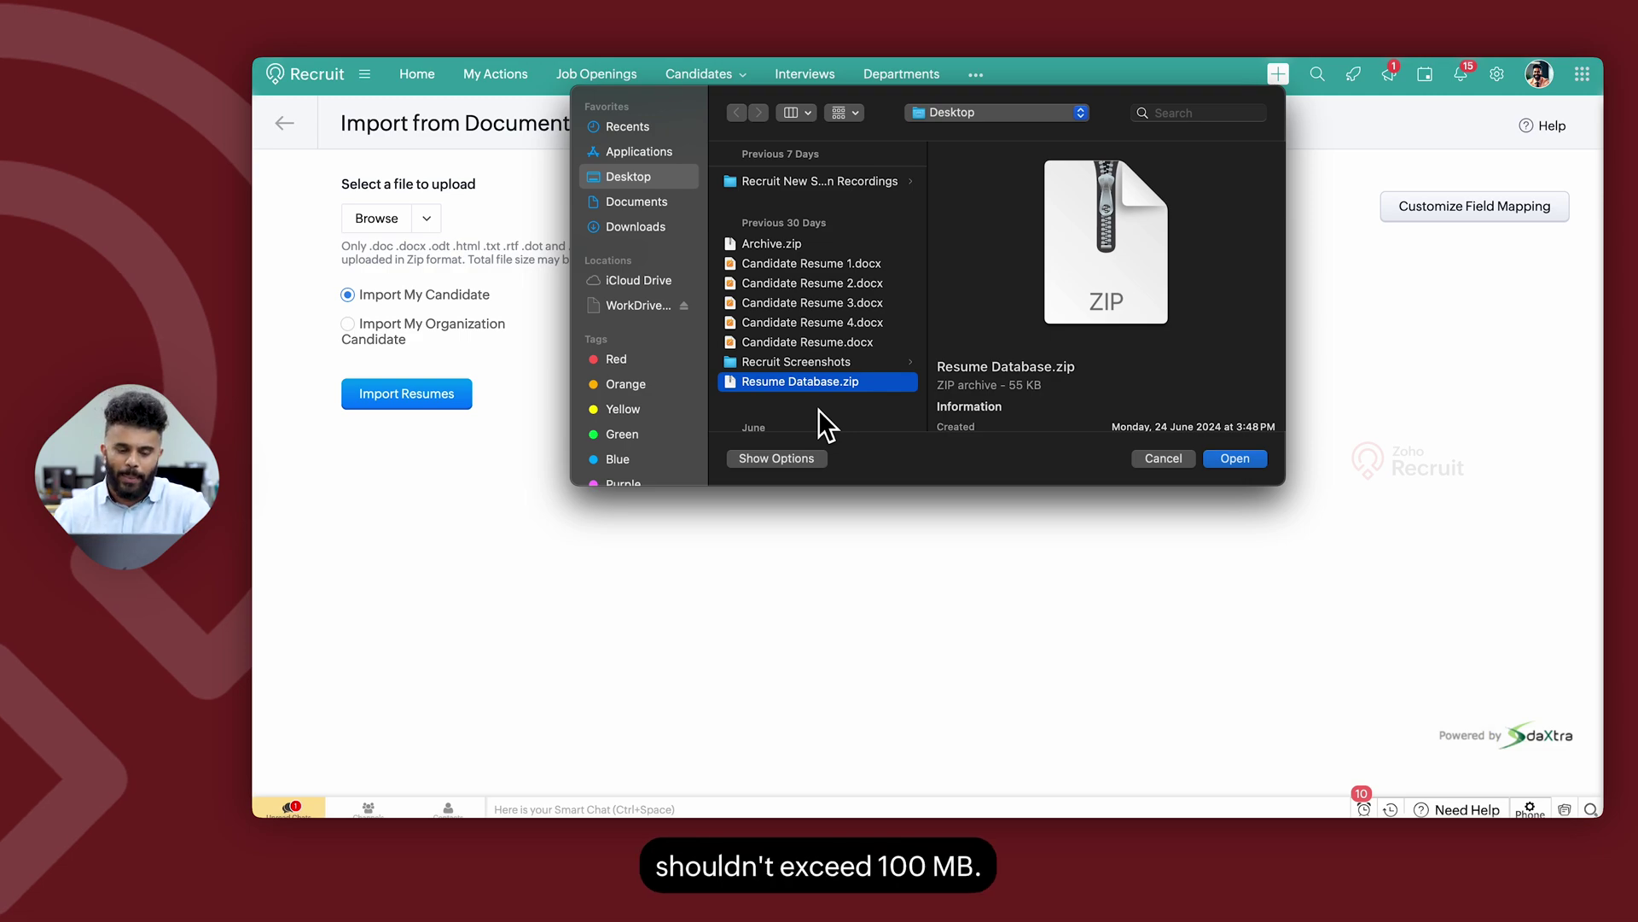
click(793, 267)
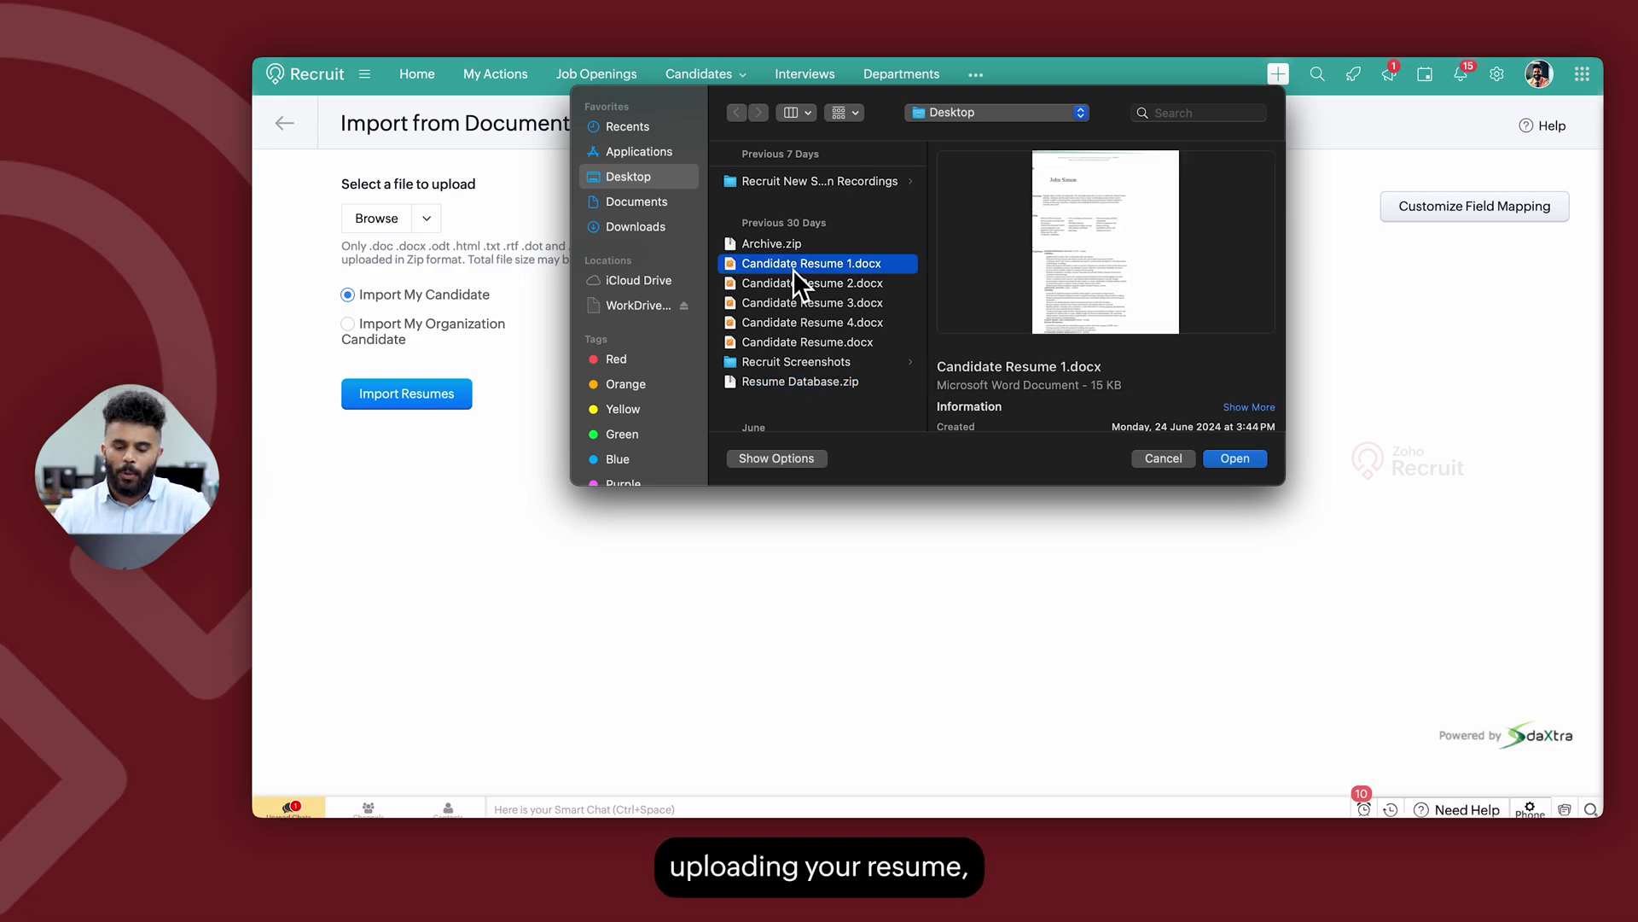
click(1234, 460)
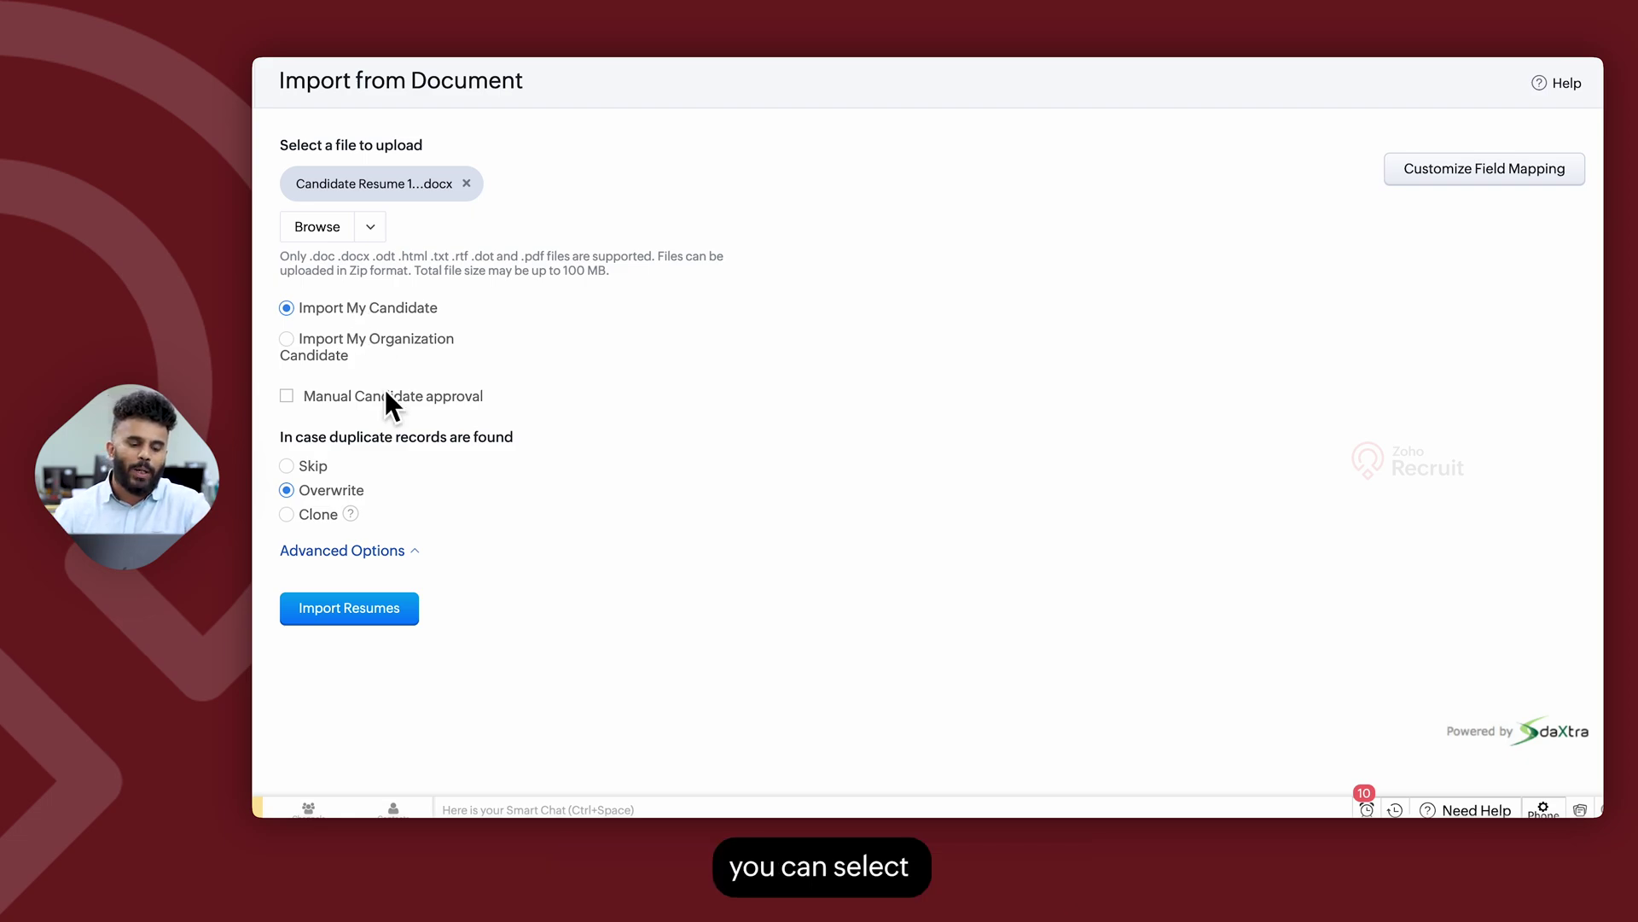
Choose Import My Organization Candidate with Recruiter Ownership assignment, leaving manual approval off
click(338, 354)
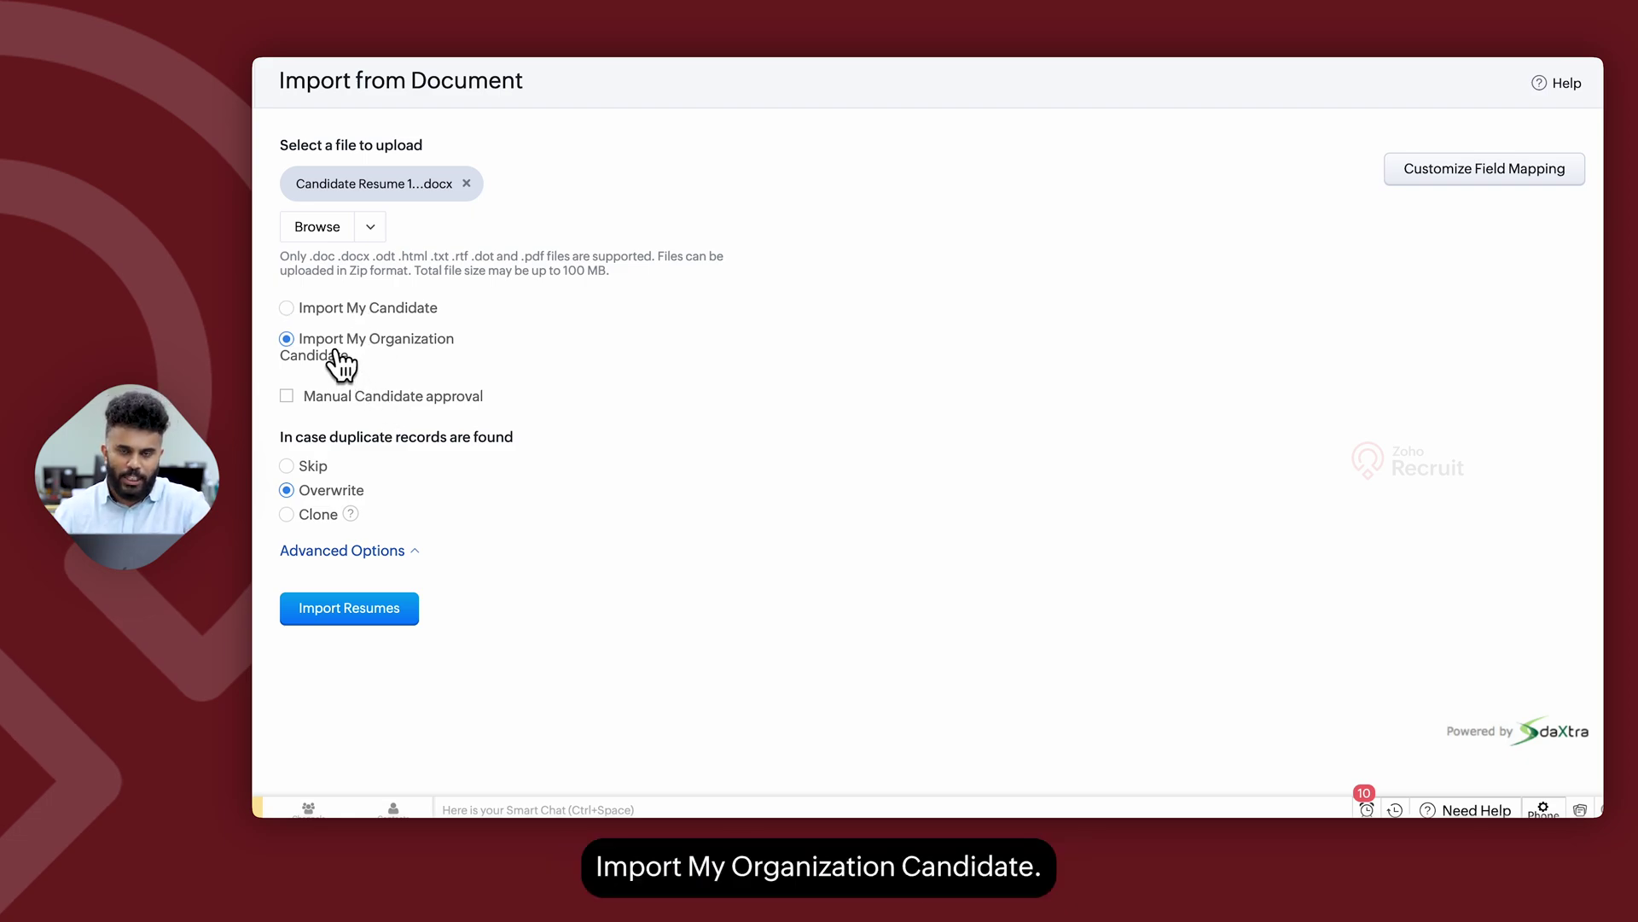
click(385, 554)
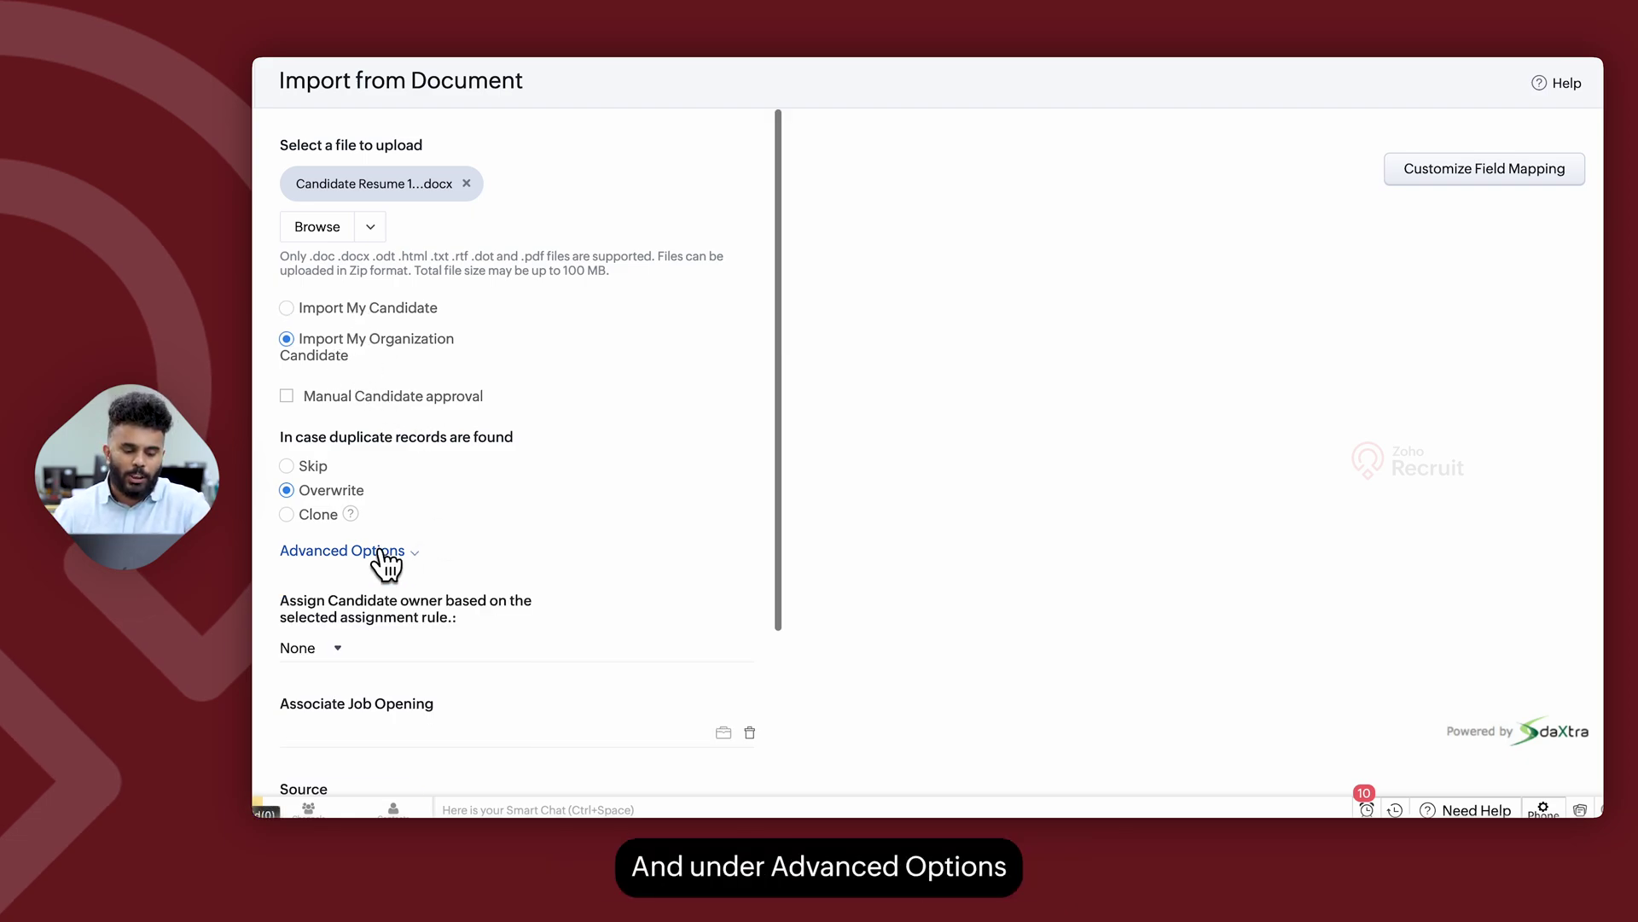
click(340, 645)
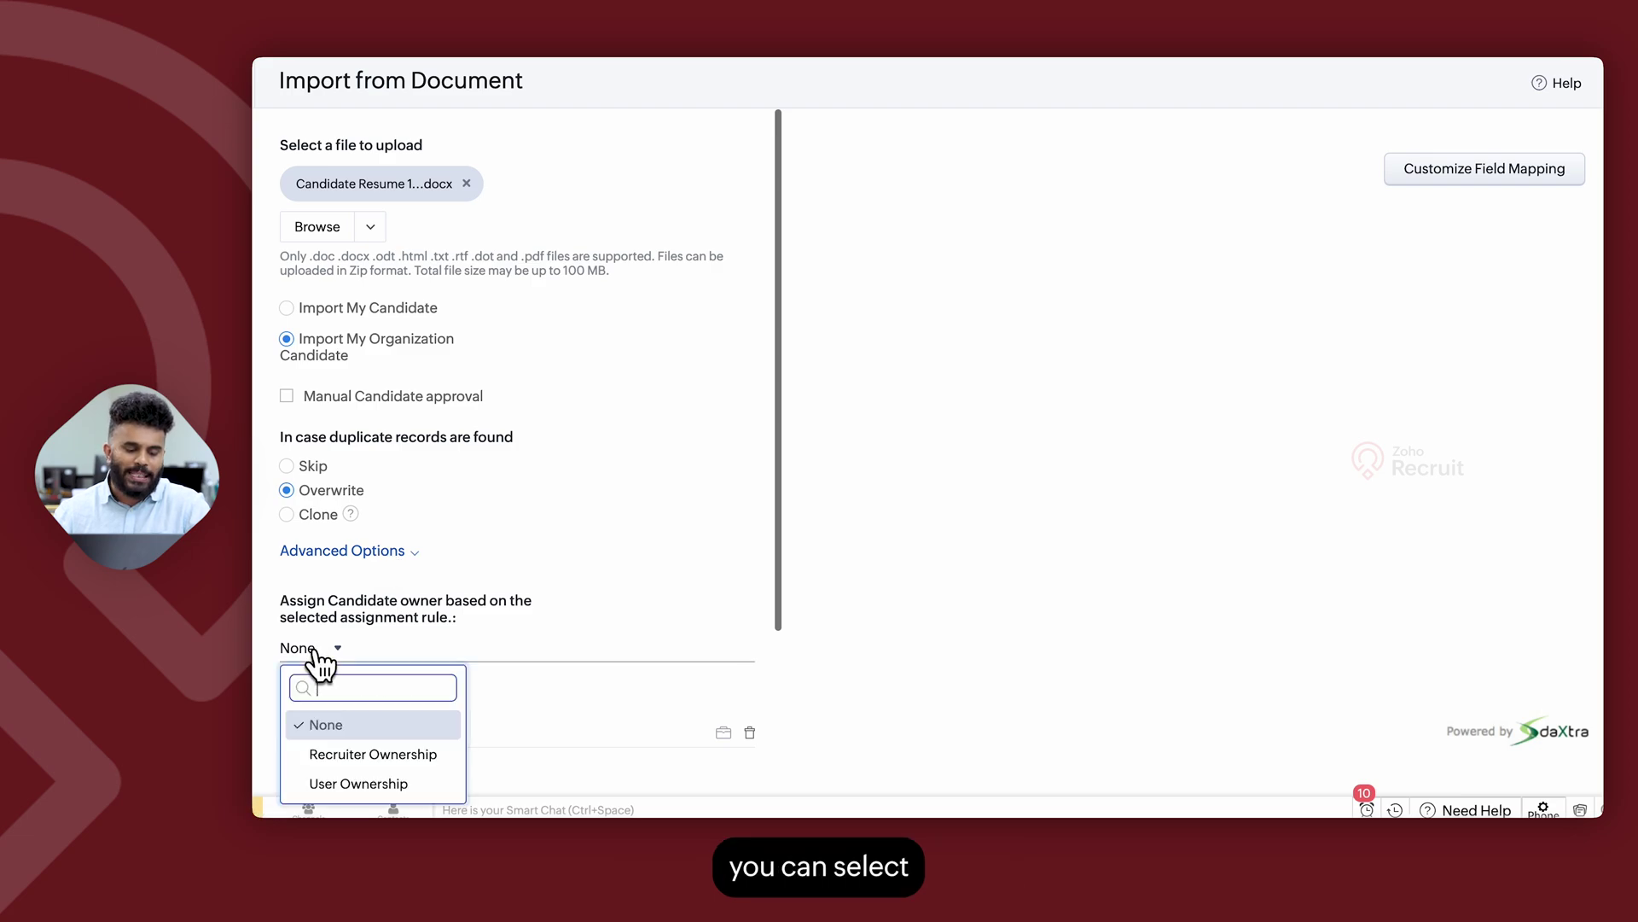
click(366, 754)
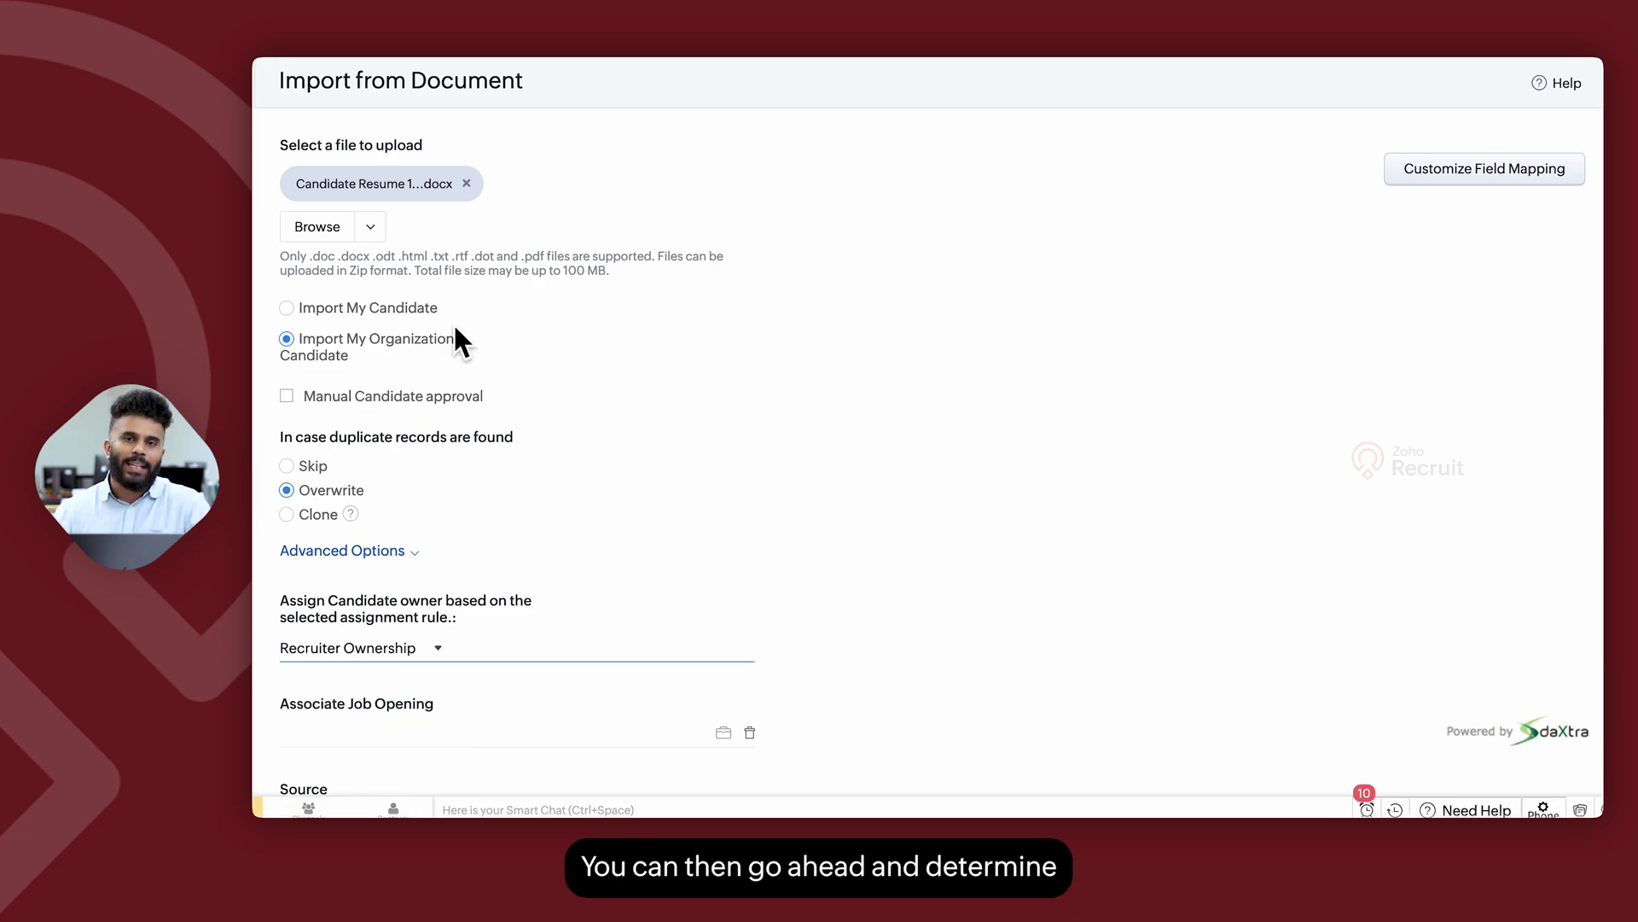
click(288, 396)
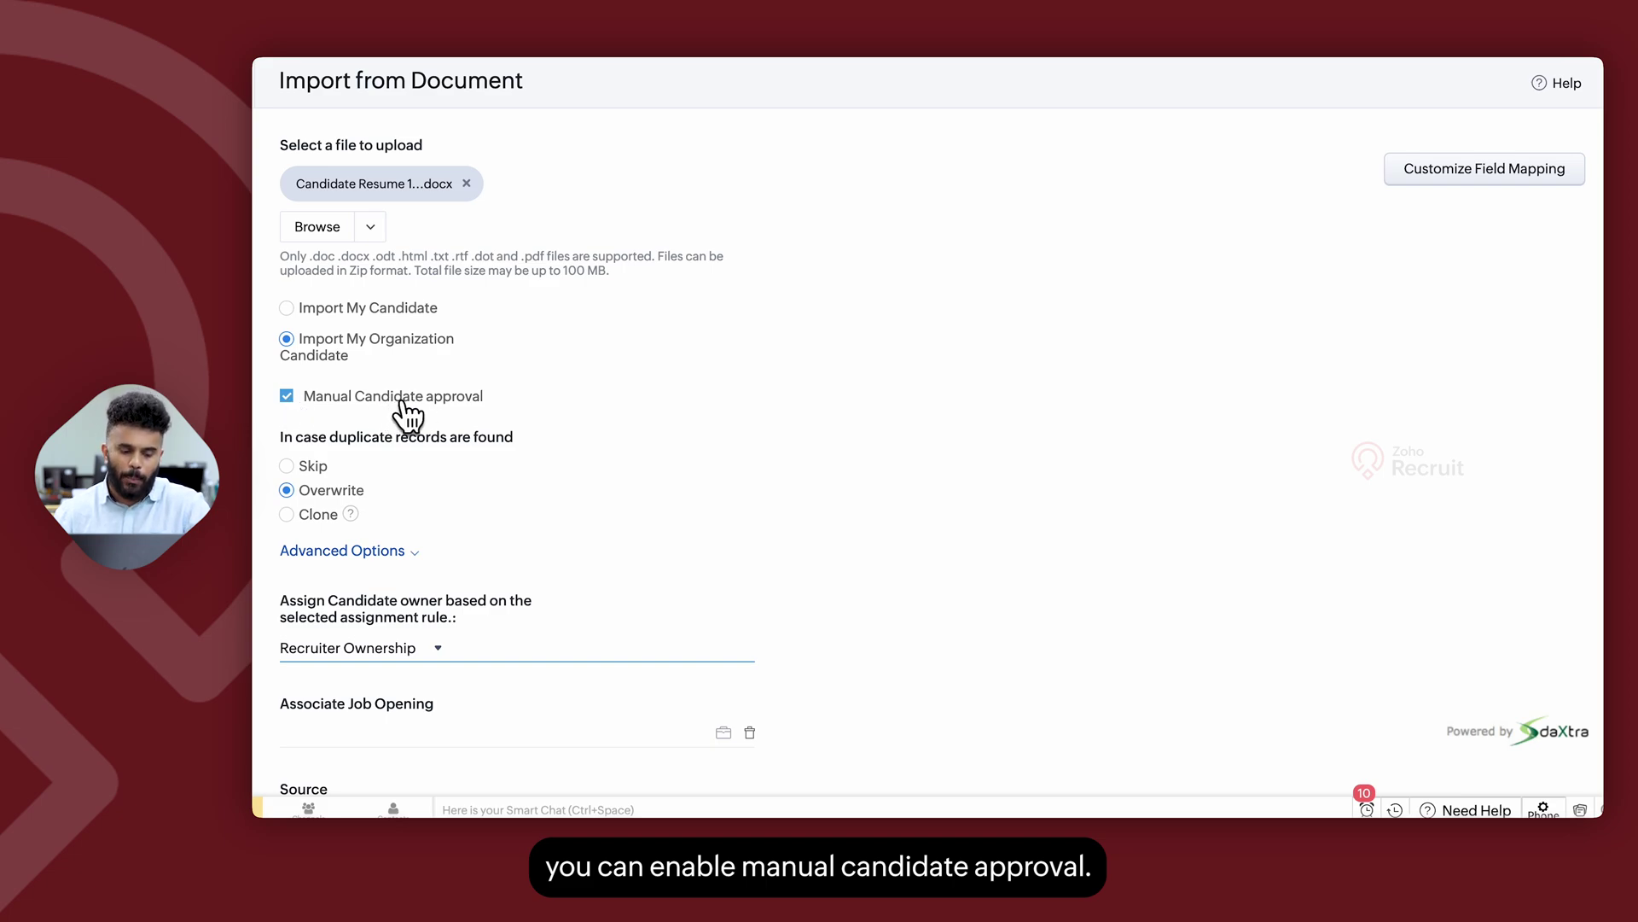
click(286, 397)
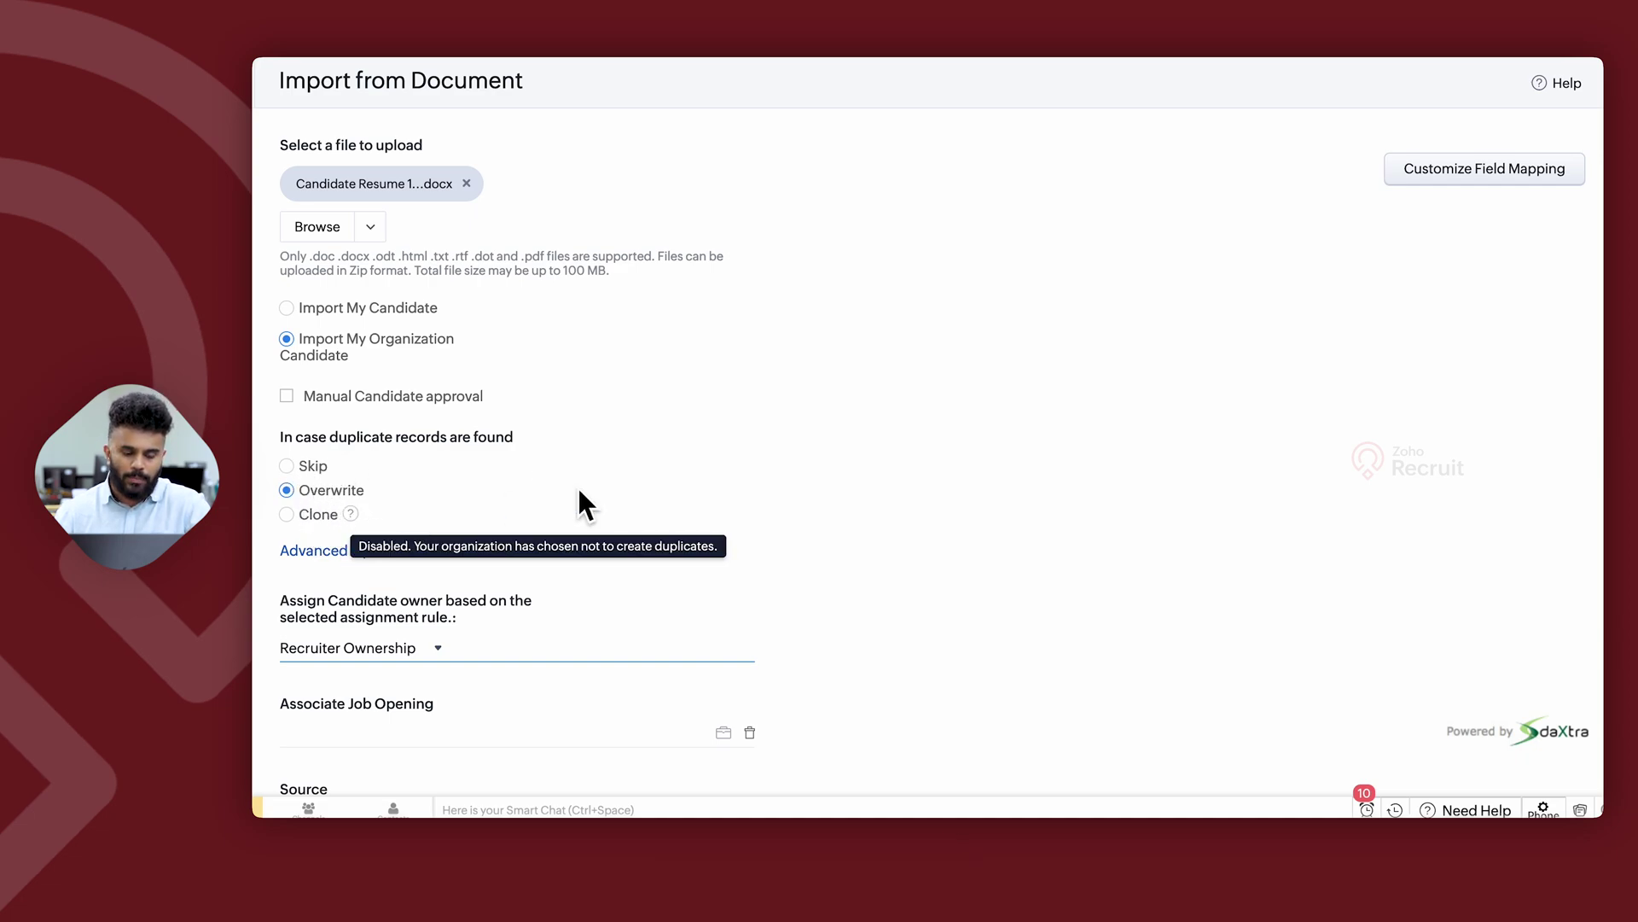
scroll(729, 512, down, 3)
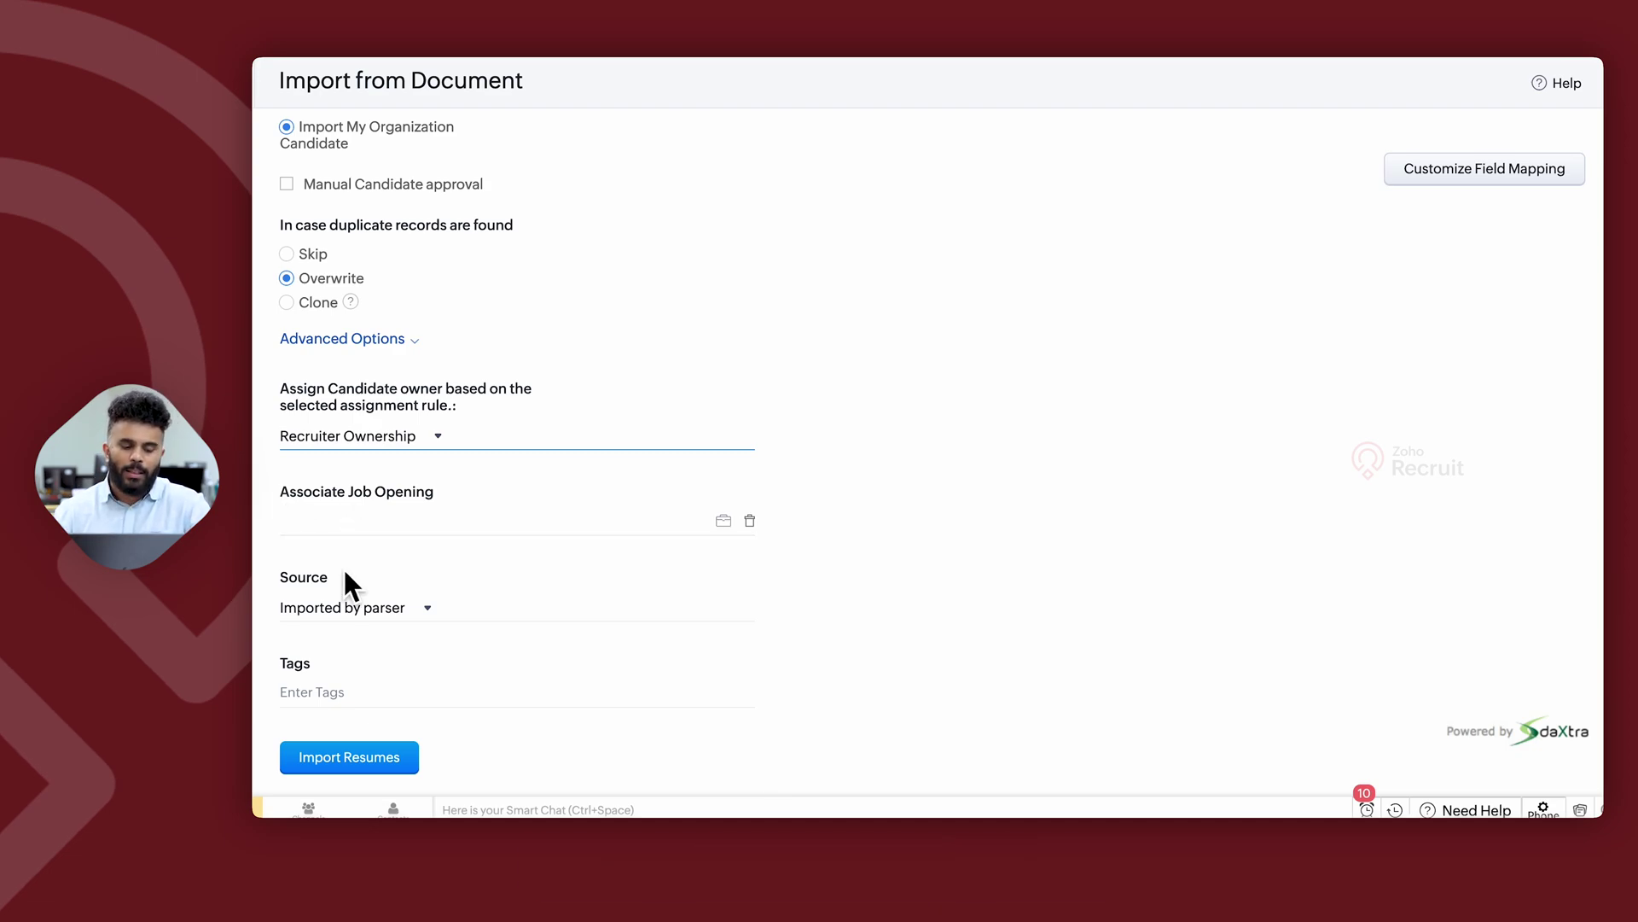
click(342, 610)
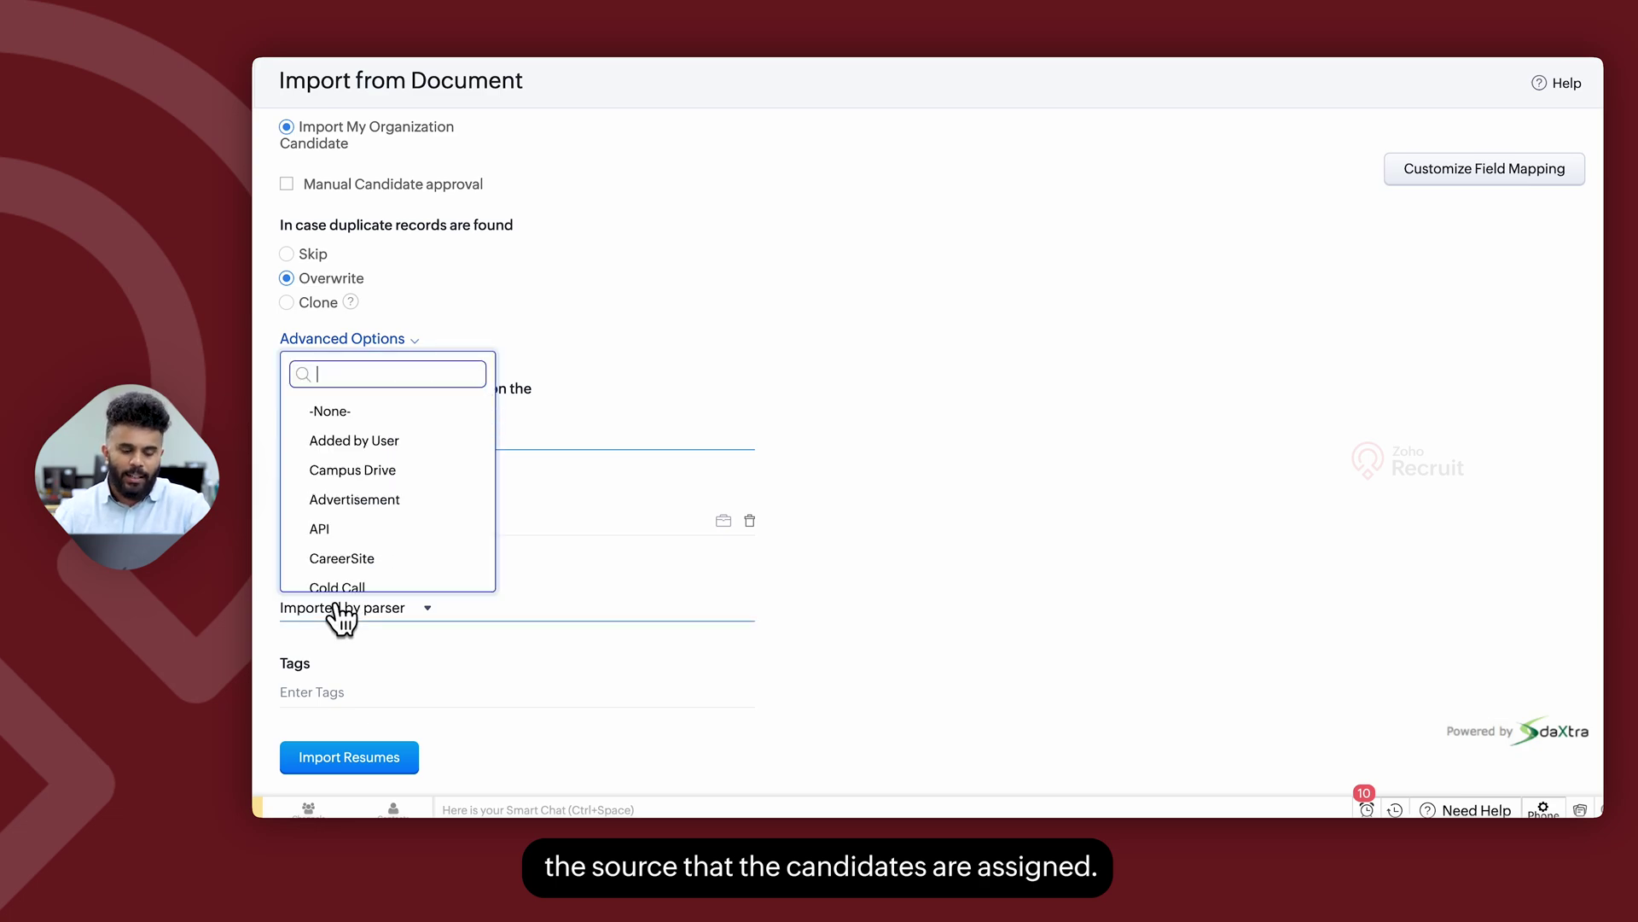
click(339, 614)
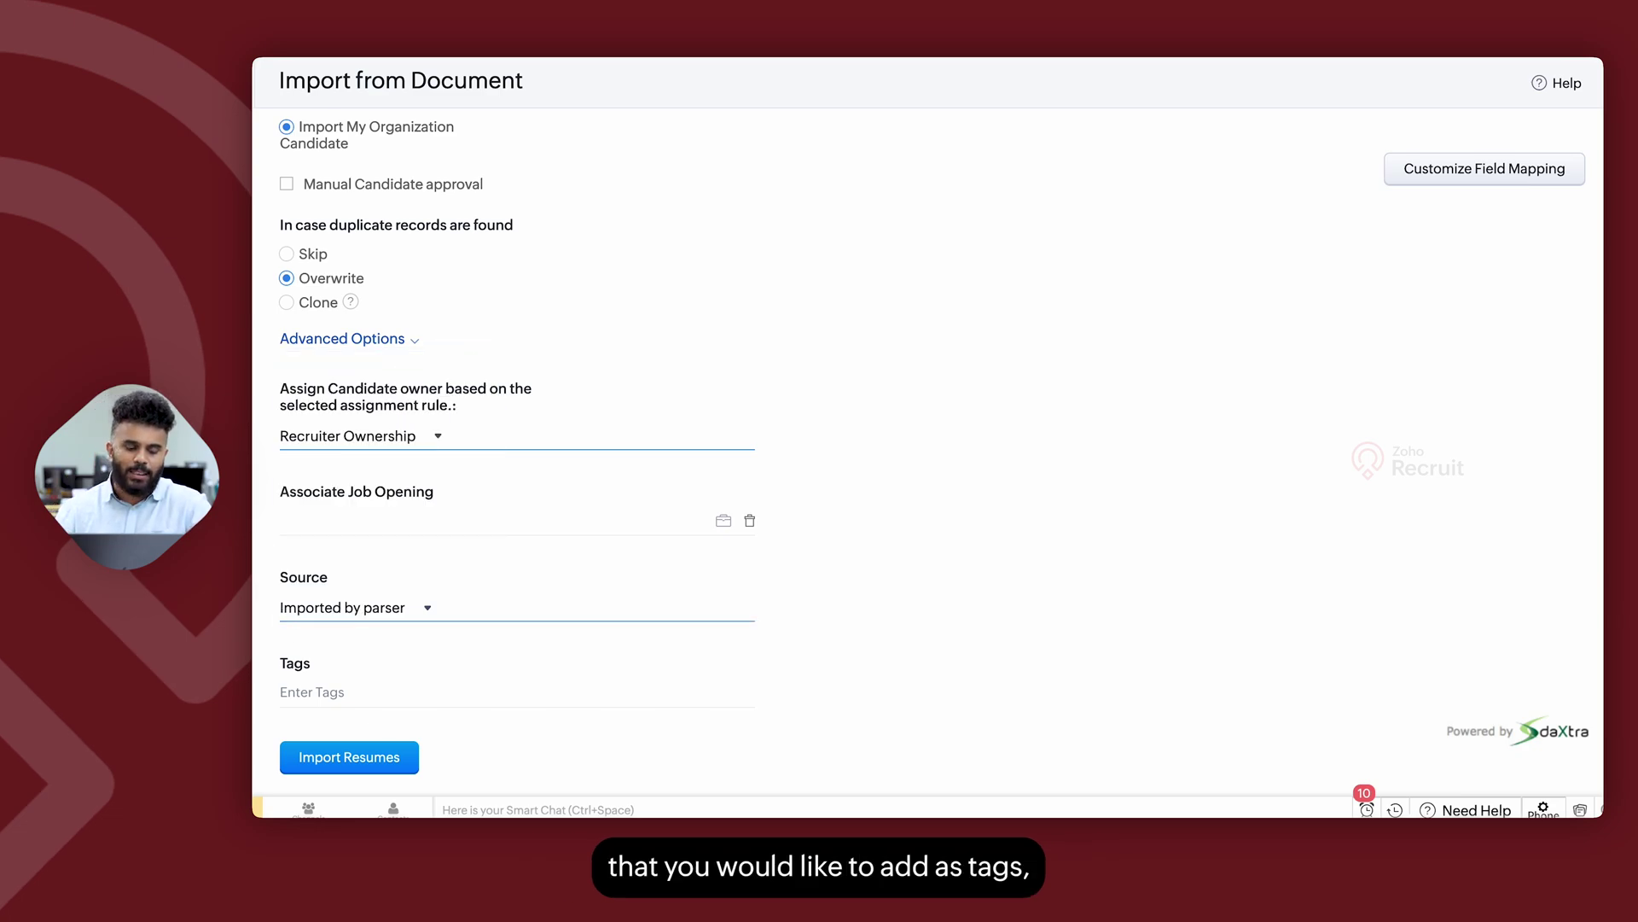
click(364, 706)
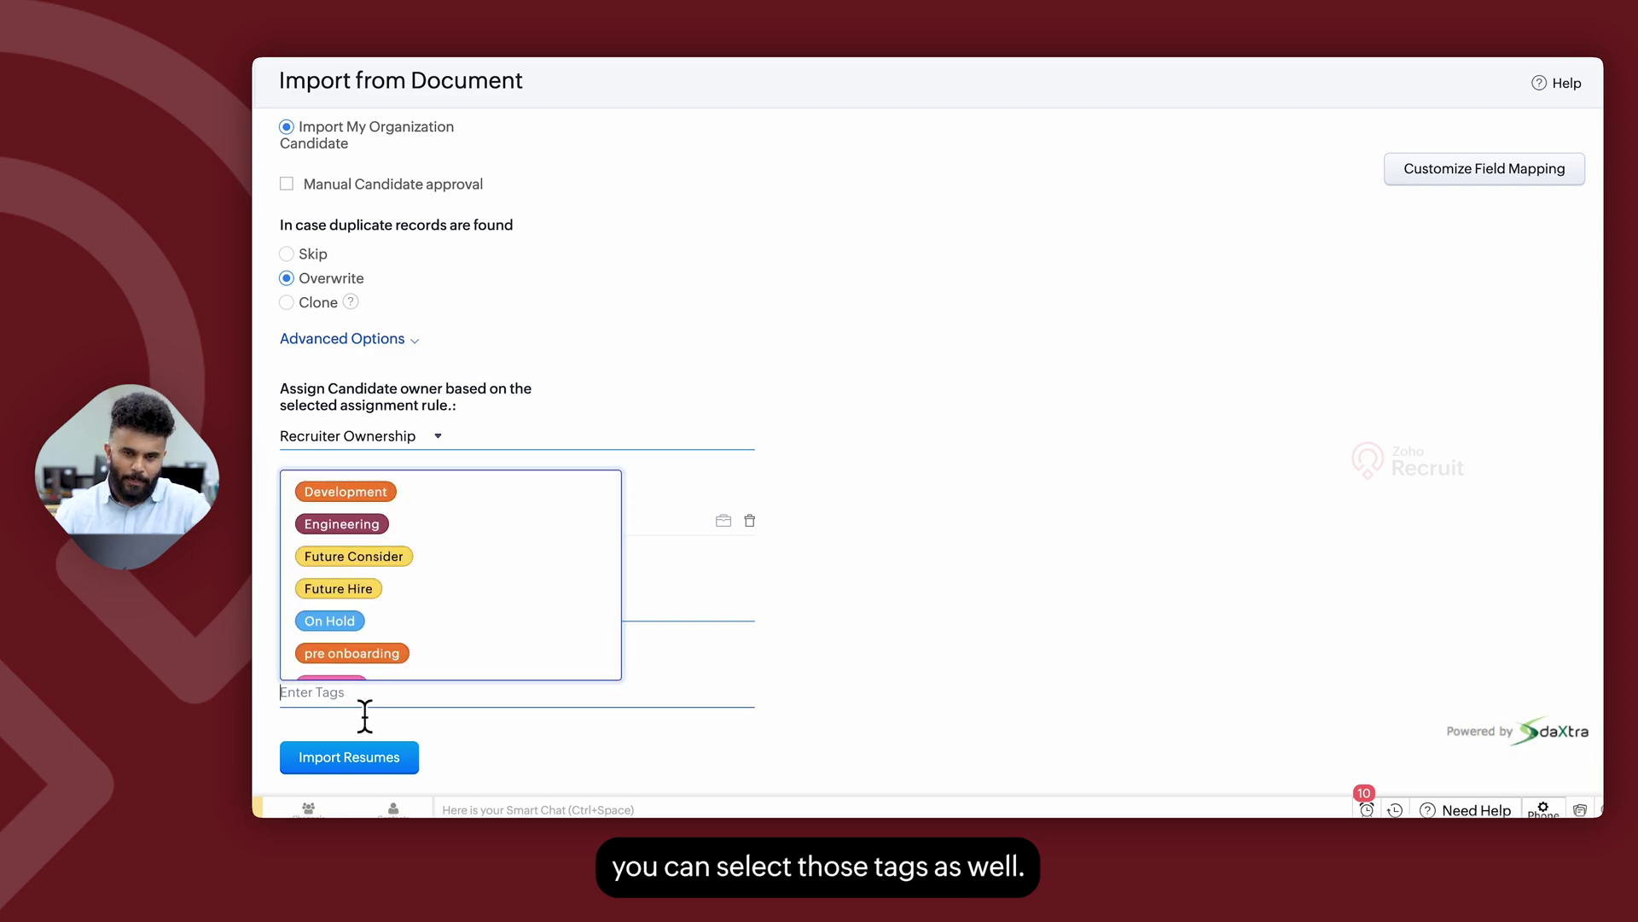
click(901, 437)
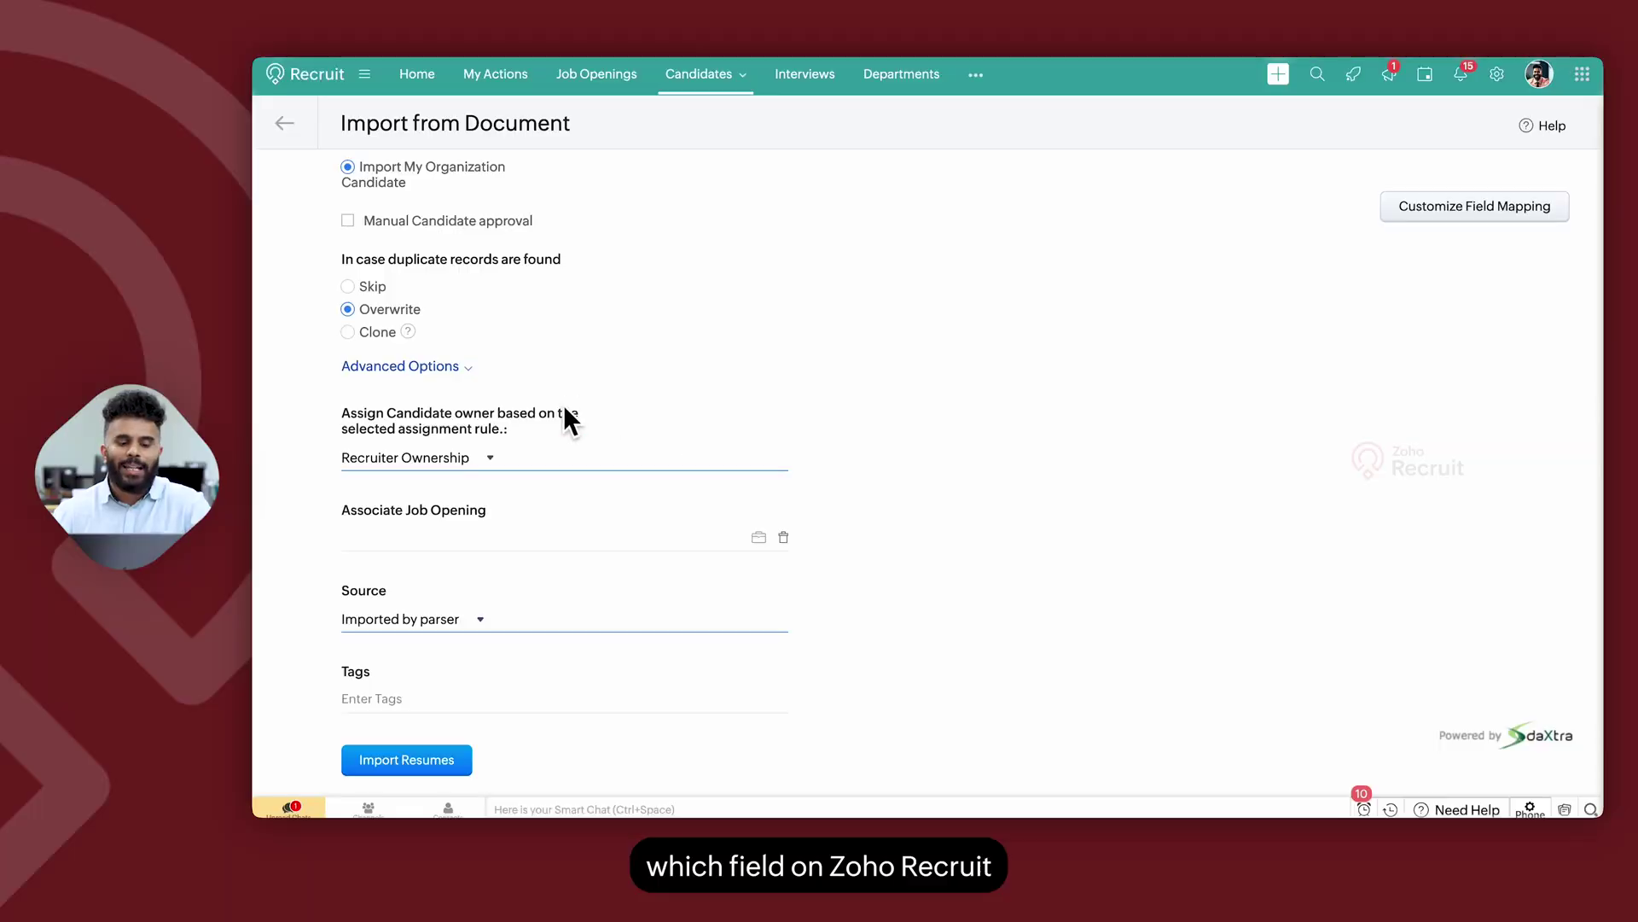
Open Resume Parser Mapping from the Recruit setup settings
scroll(564, 404, up, 3)
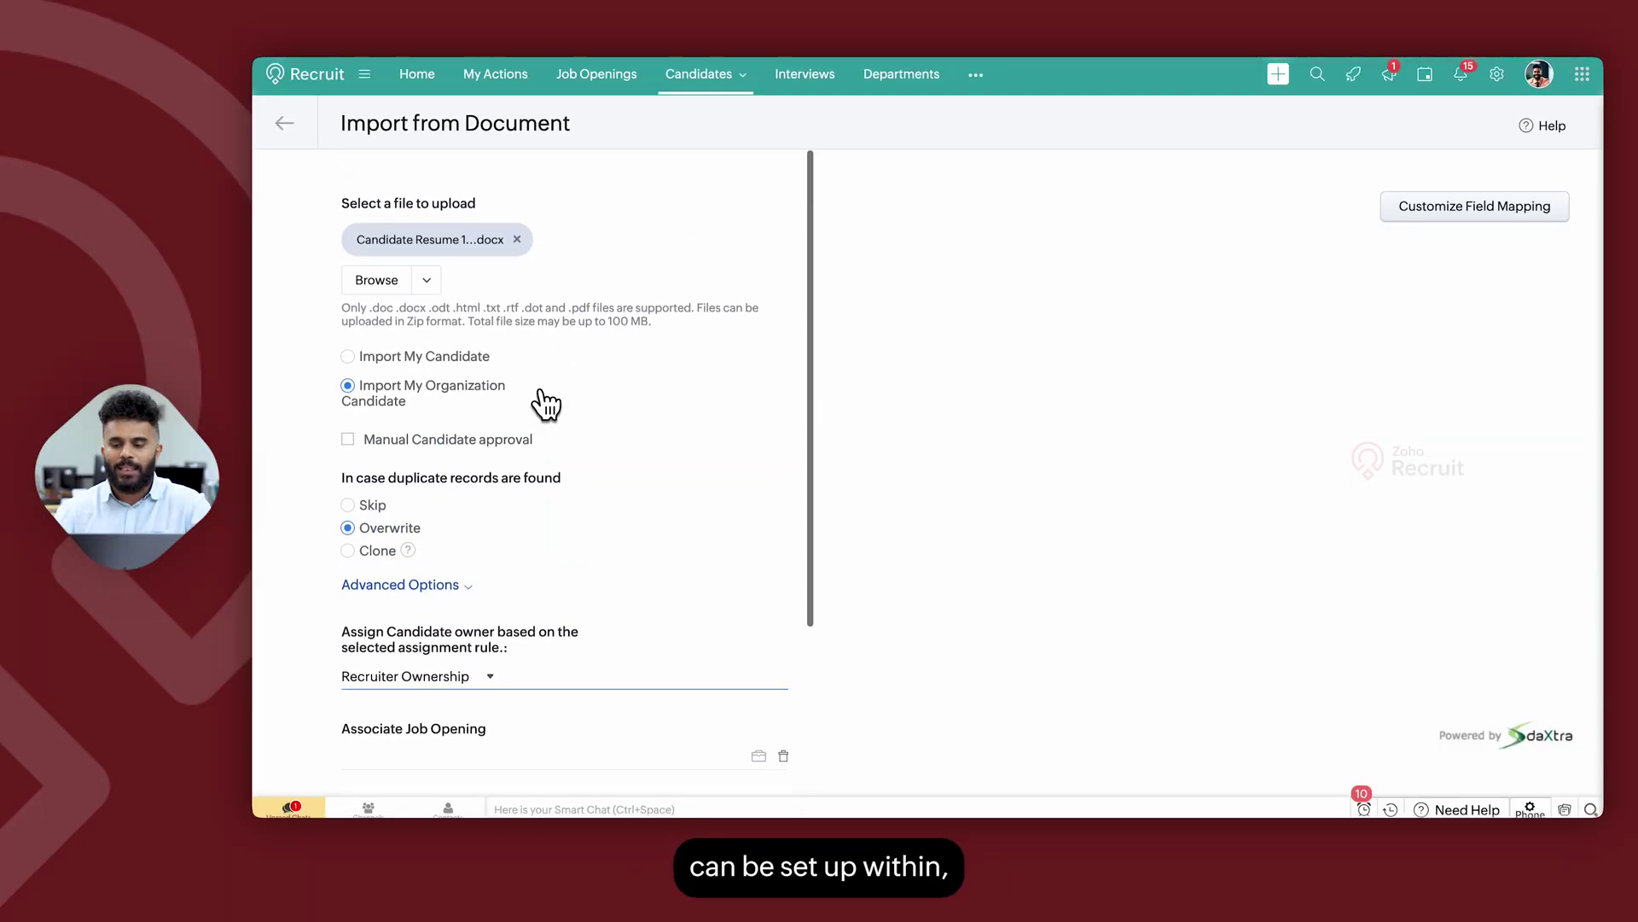
click(1496, 76)
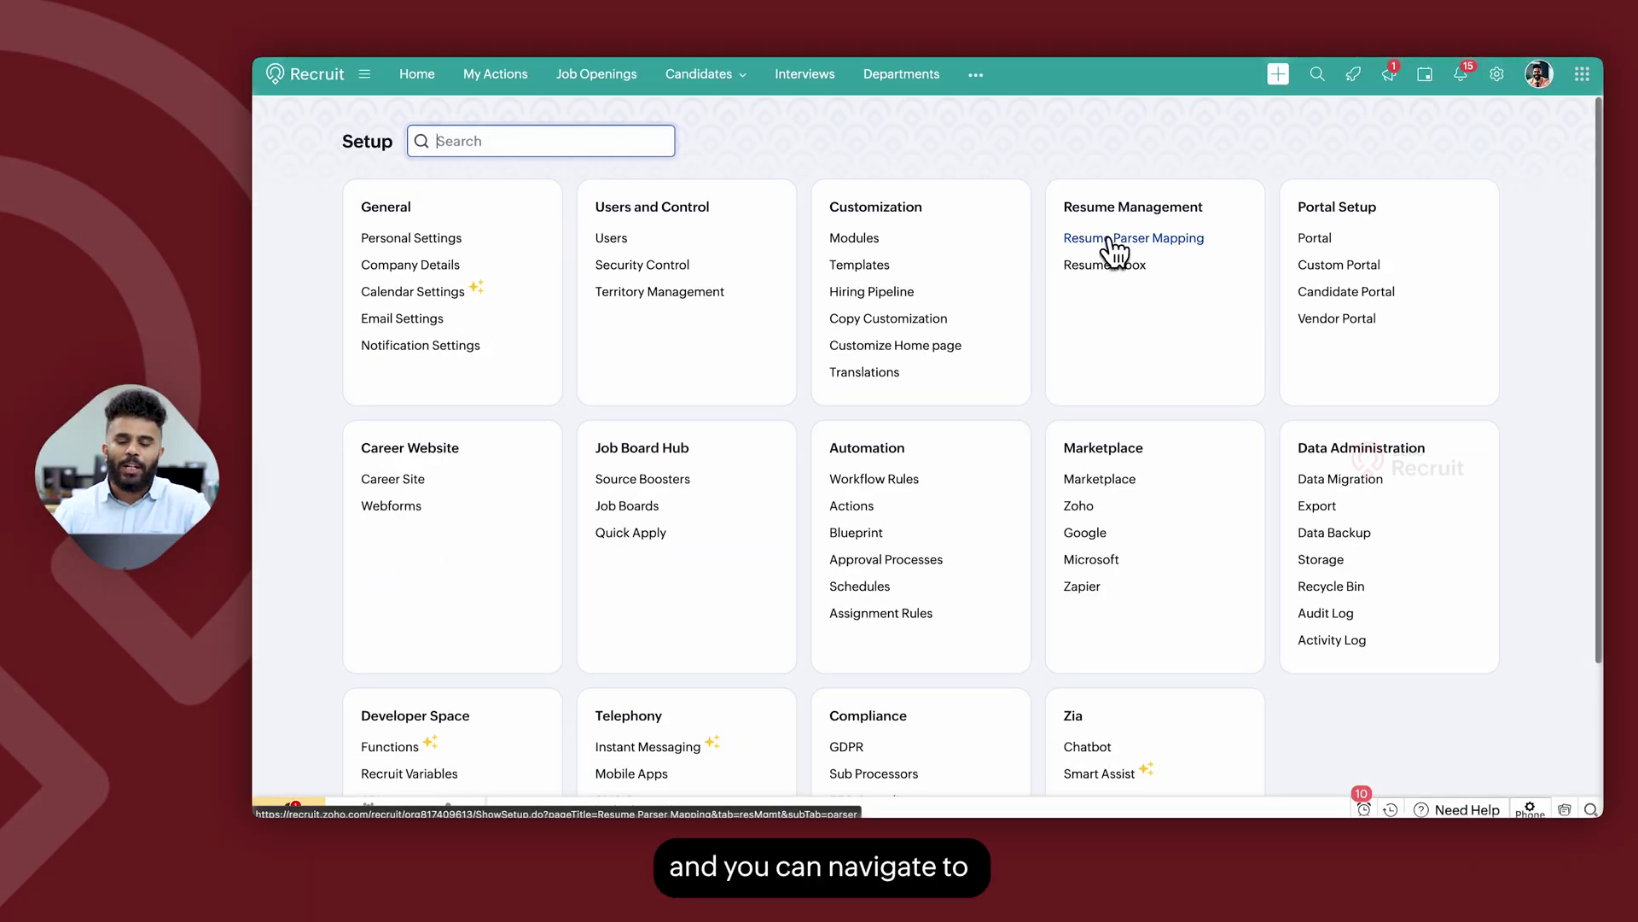
click(1187, 235)
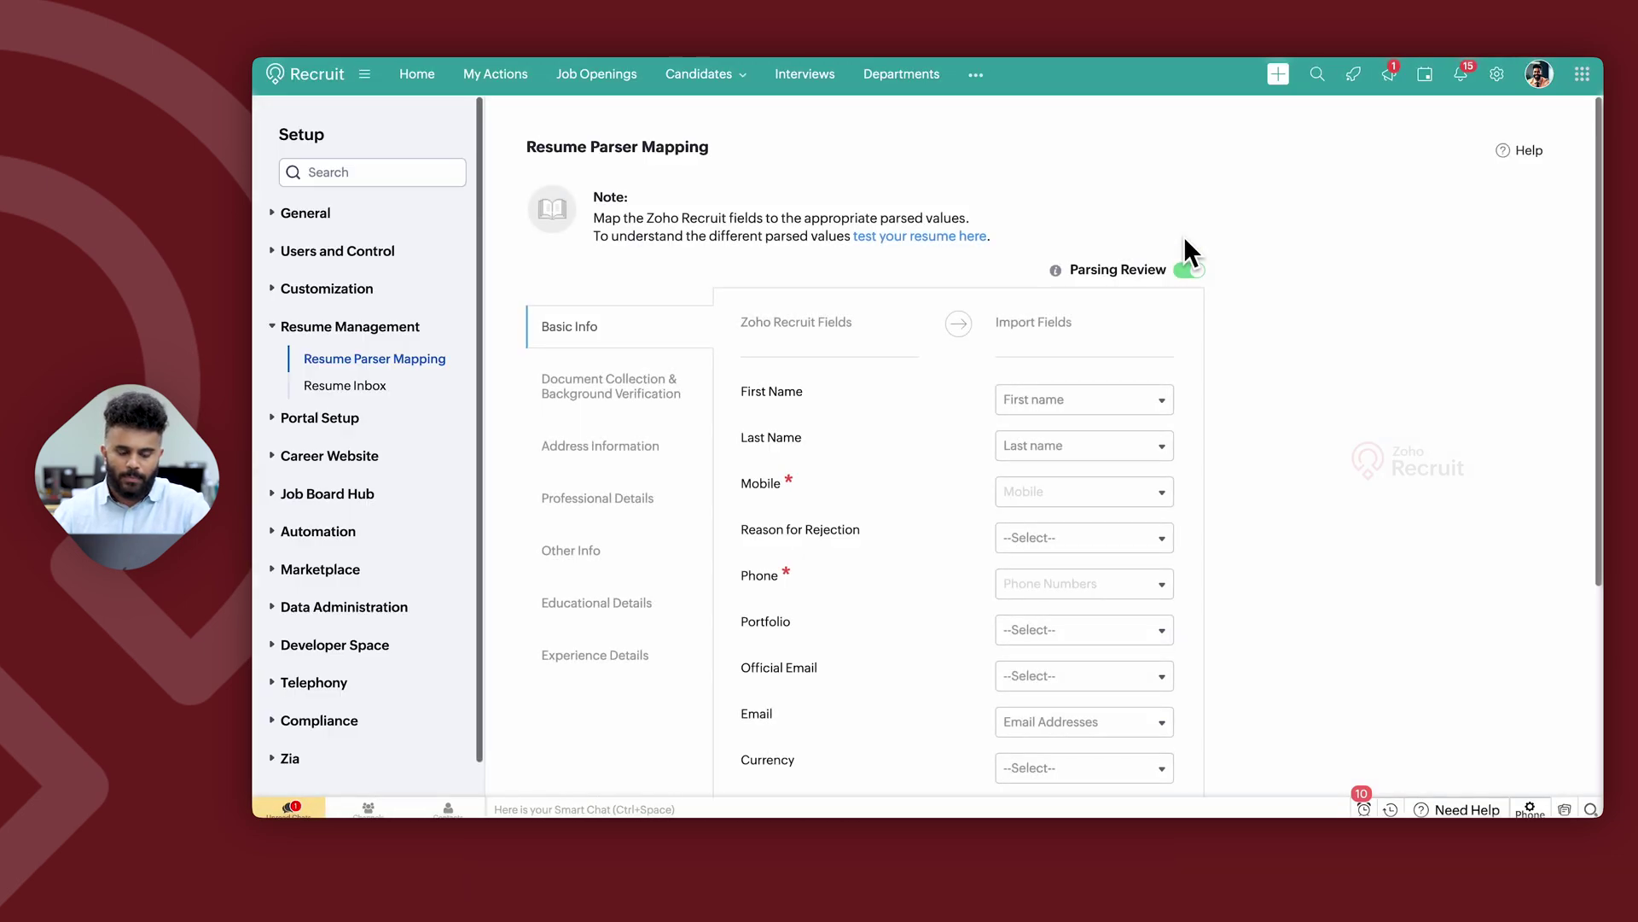
scroll(1271, 532, down, 1)
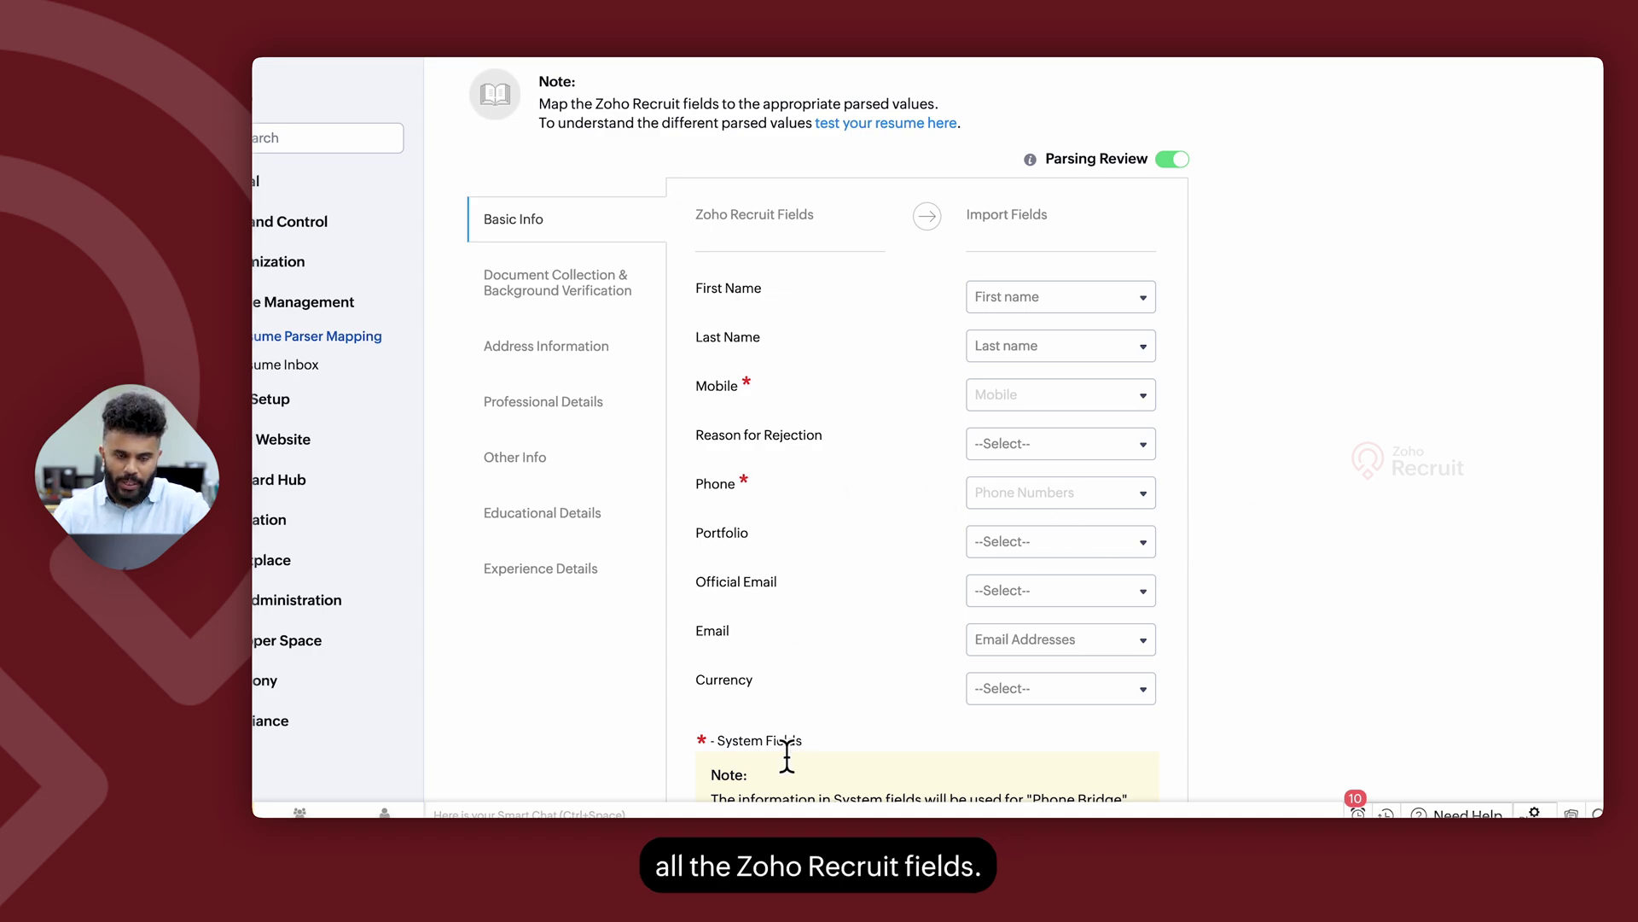
Review the Address, Professional, Other Info and Educational mappings, ending on Document Collection
click(539, 286)
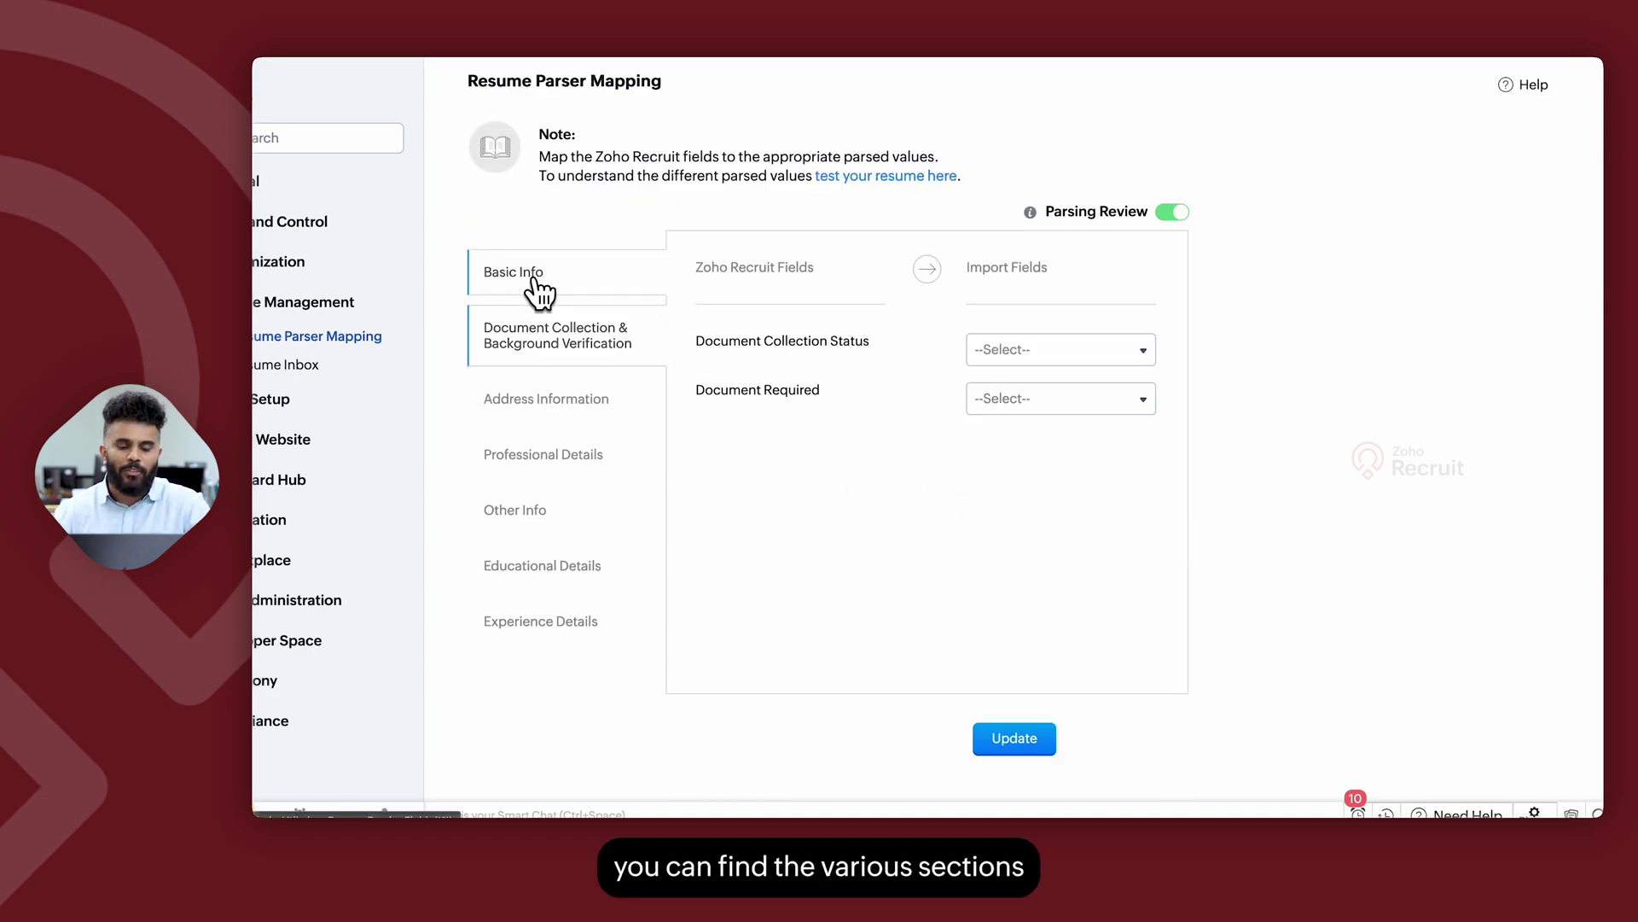
click(552, 427)
click(550, 461)
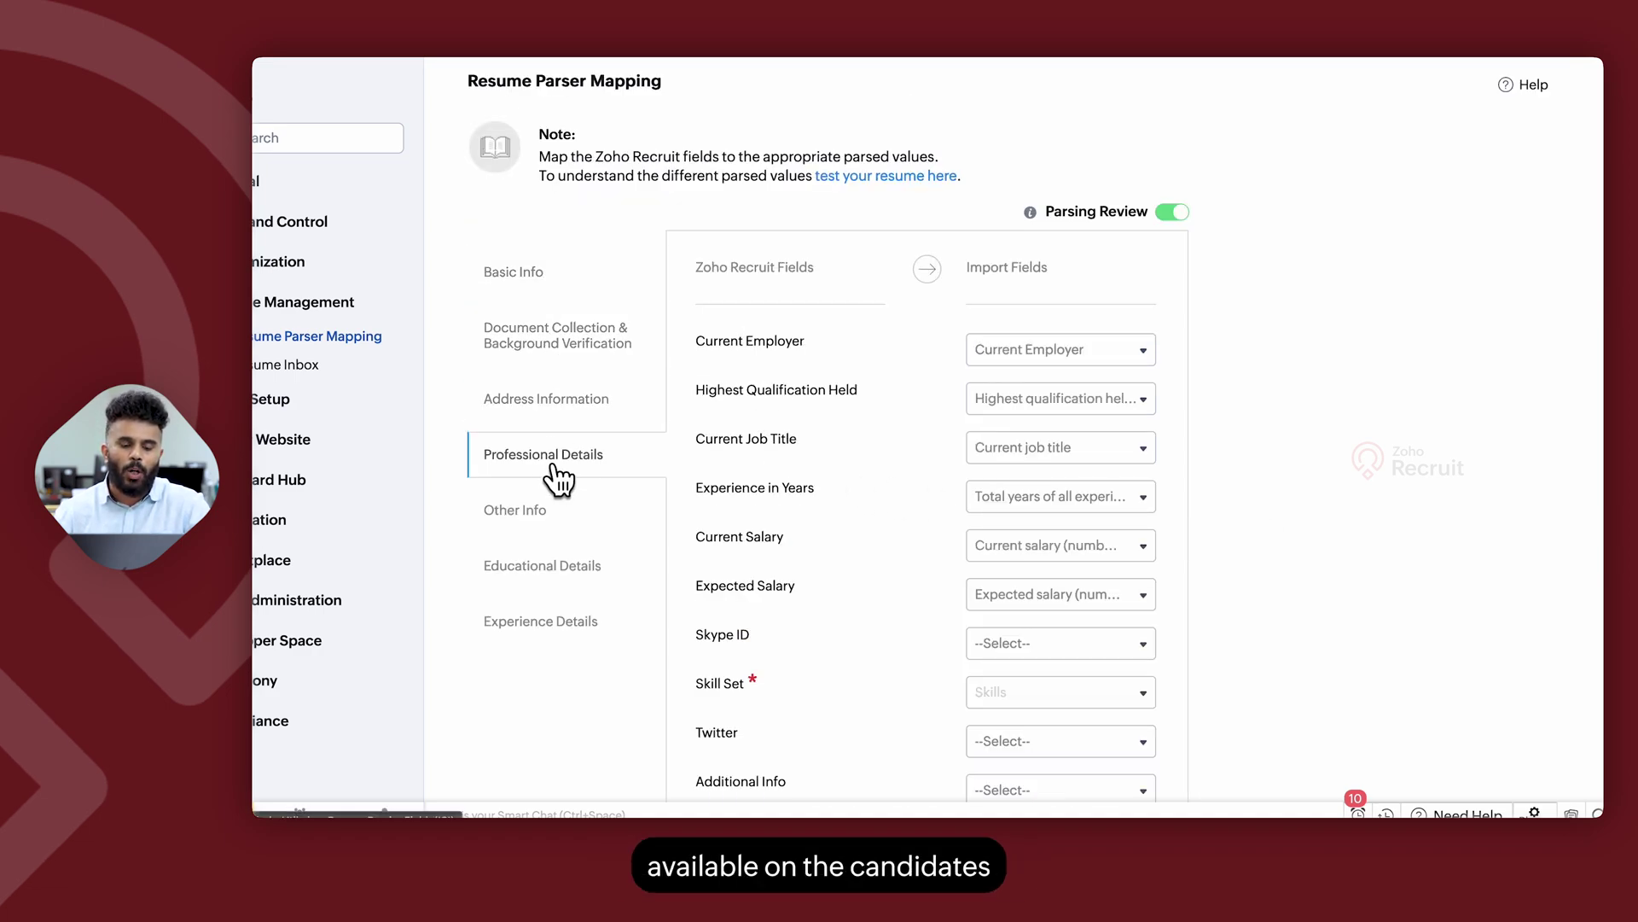
click(551, 515)
click(548, 565)
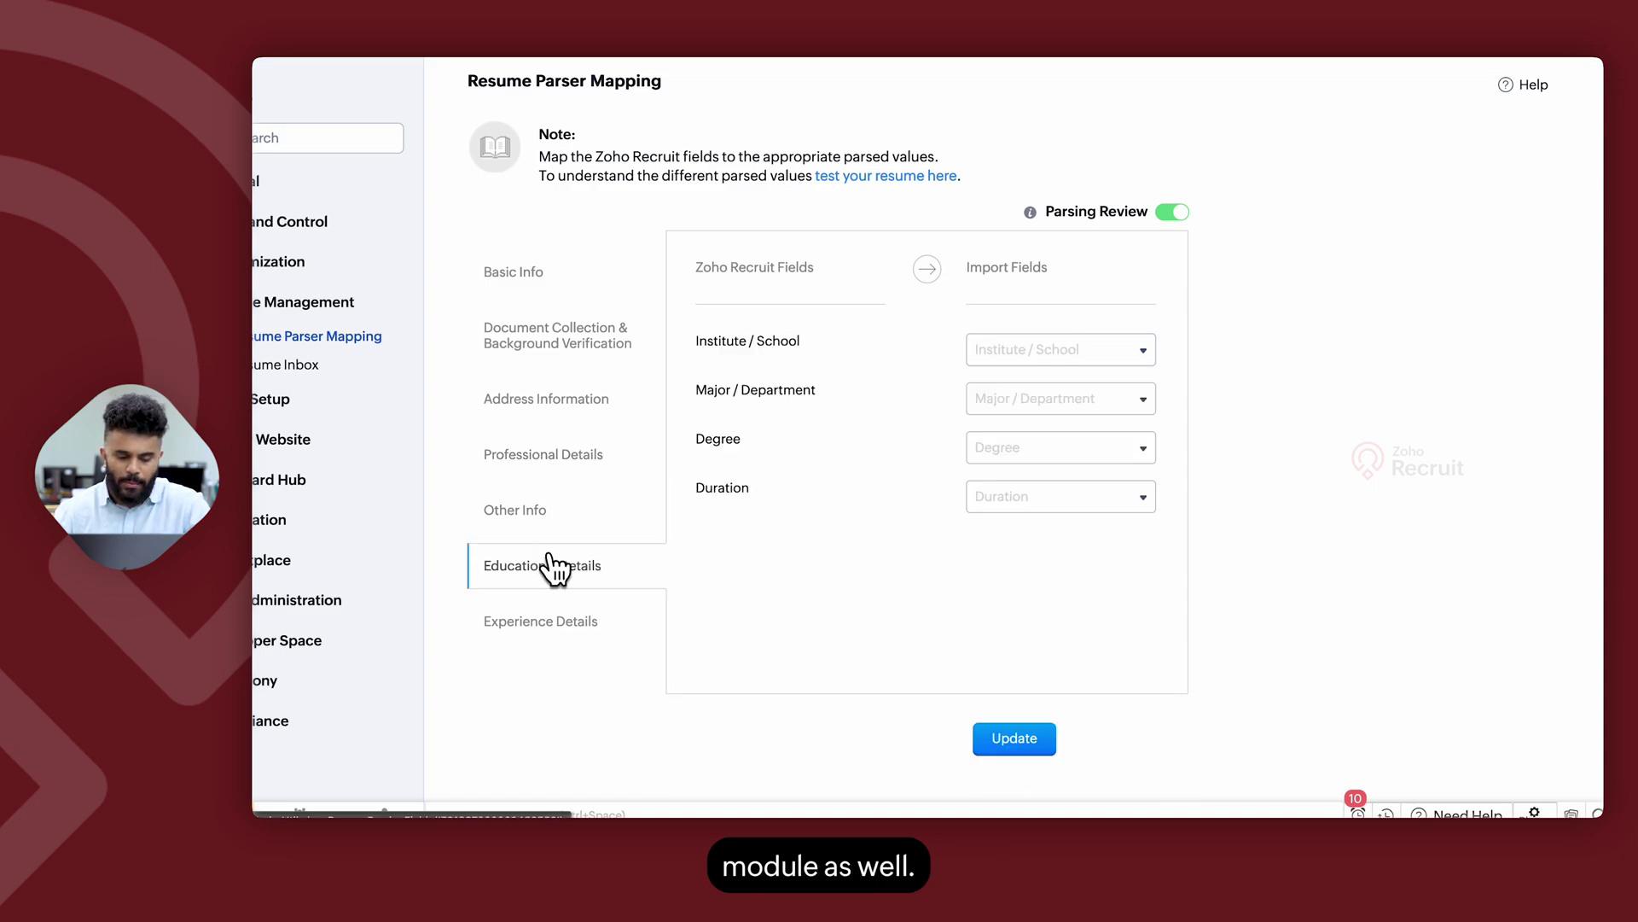
click(574, 368)
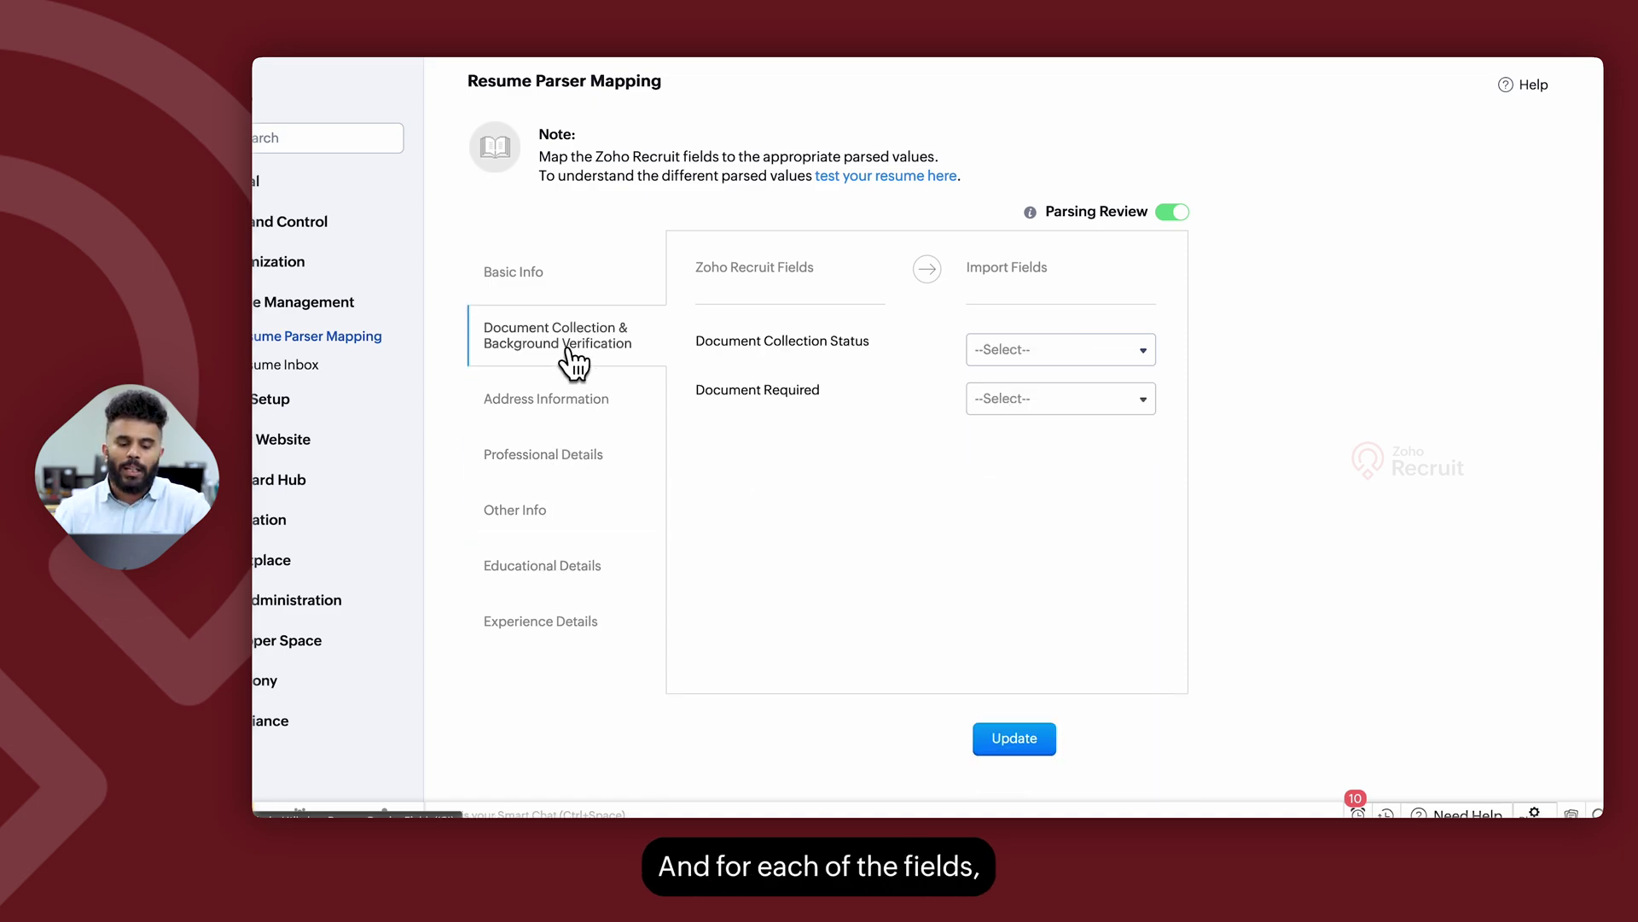
click(993, 409)
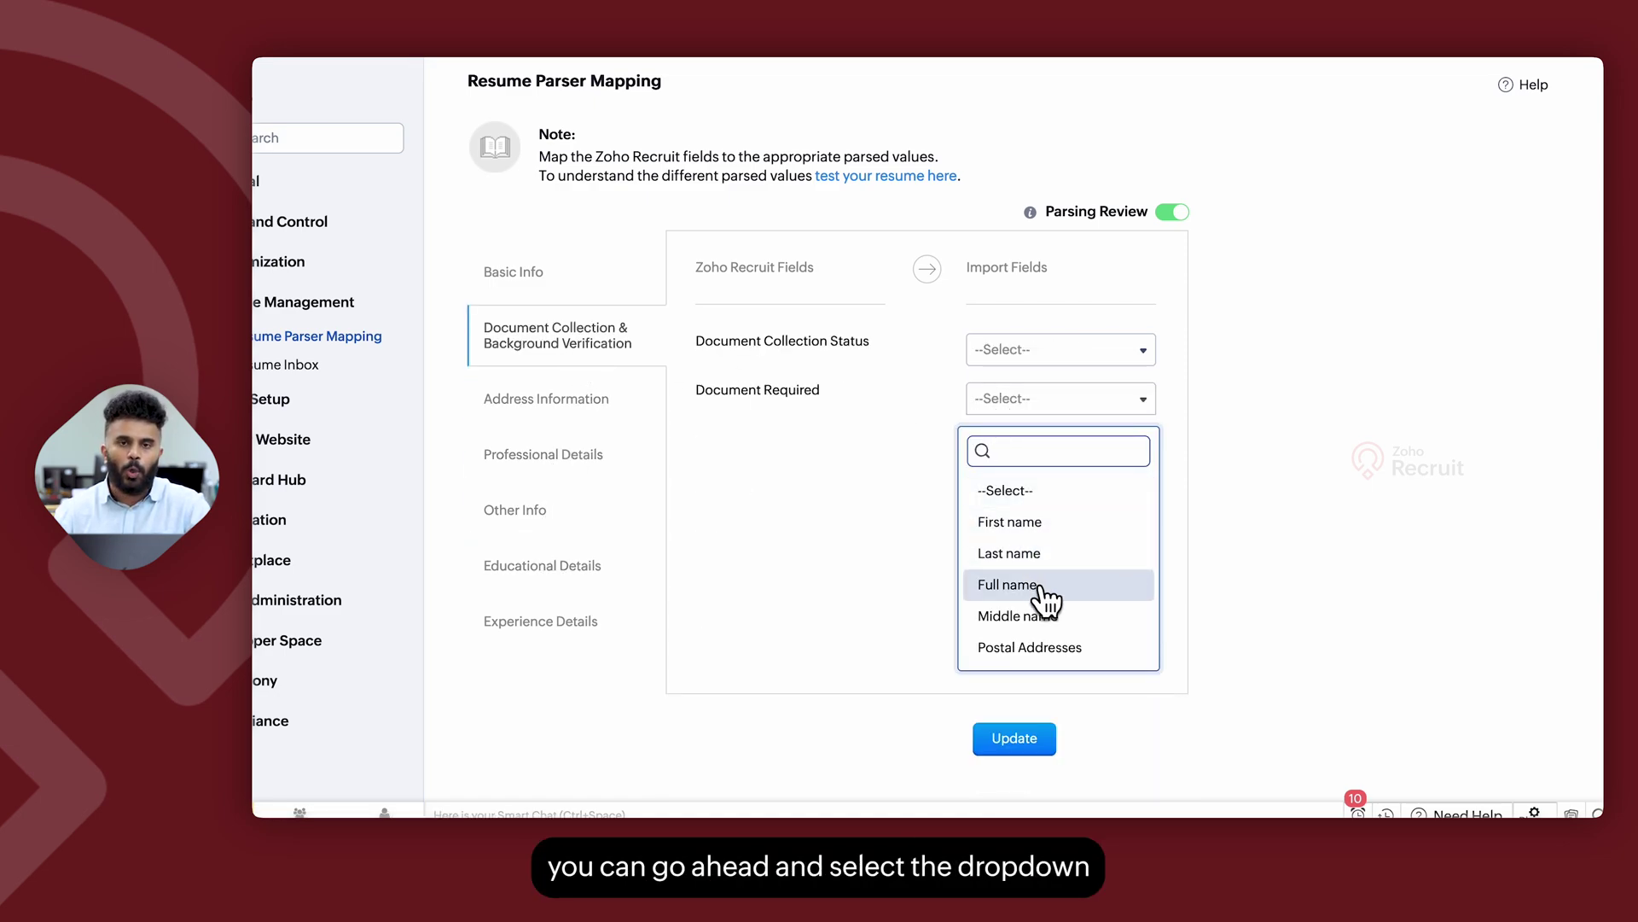
scroll(1043, 589, down, 2)
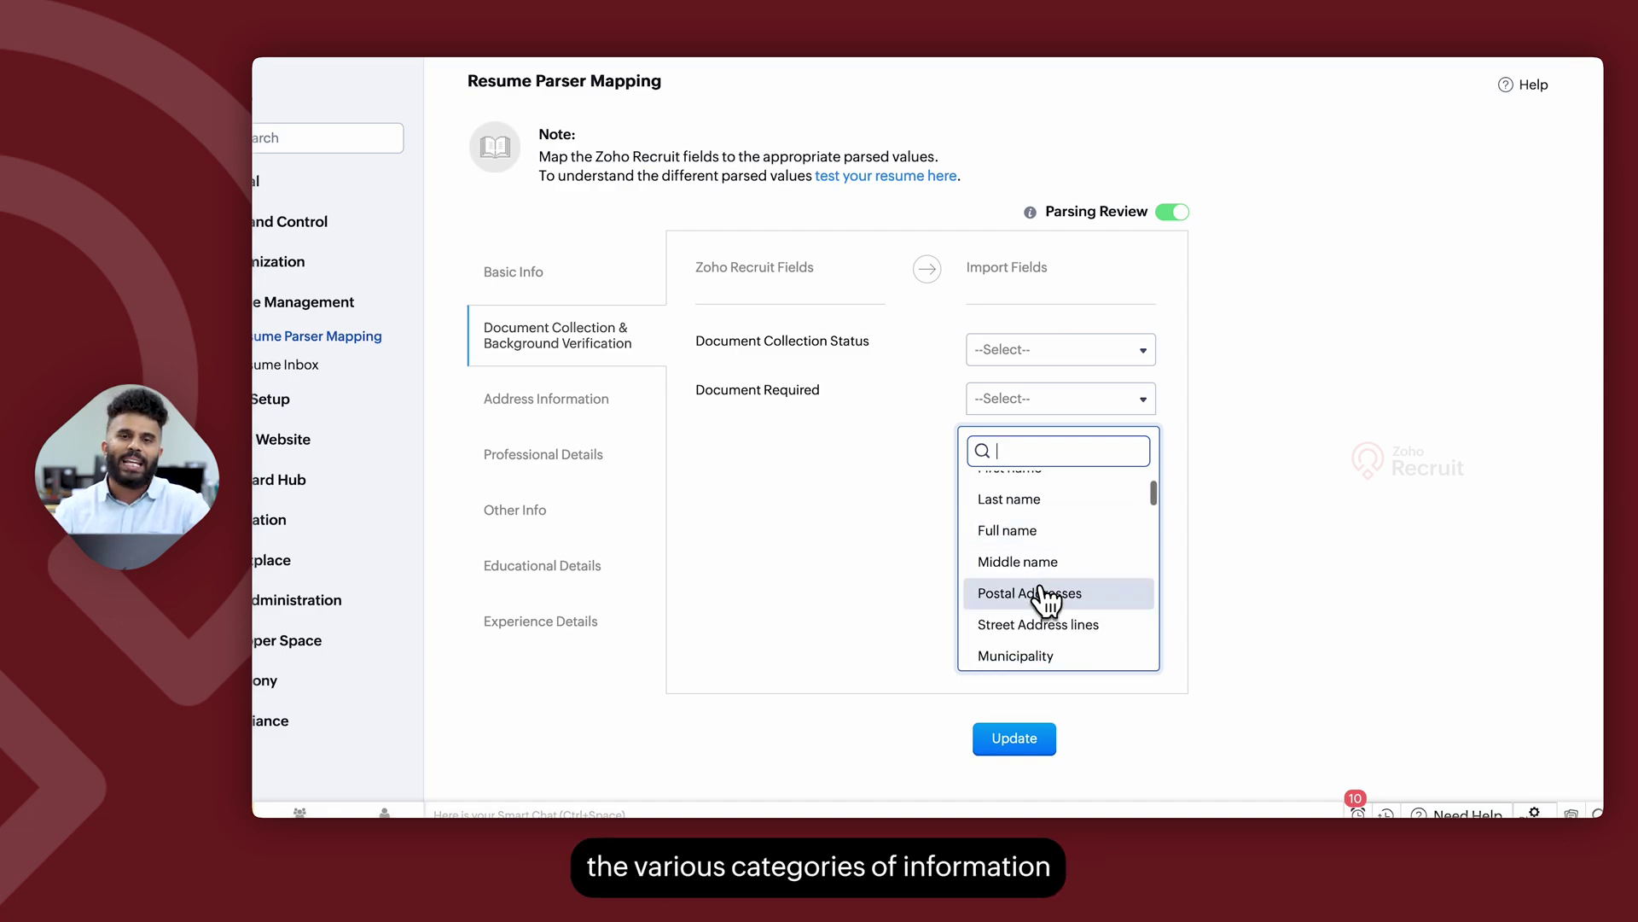
click(812, 618)
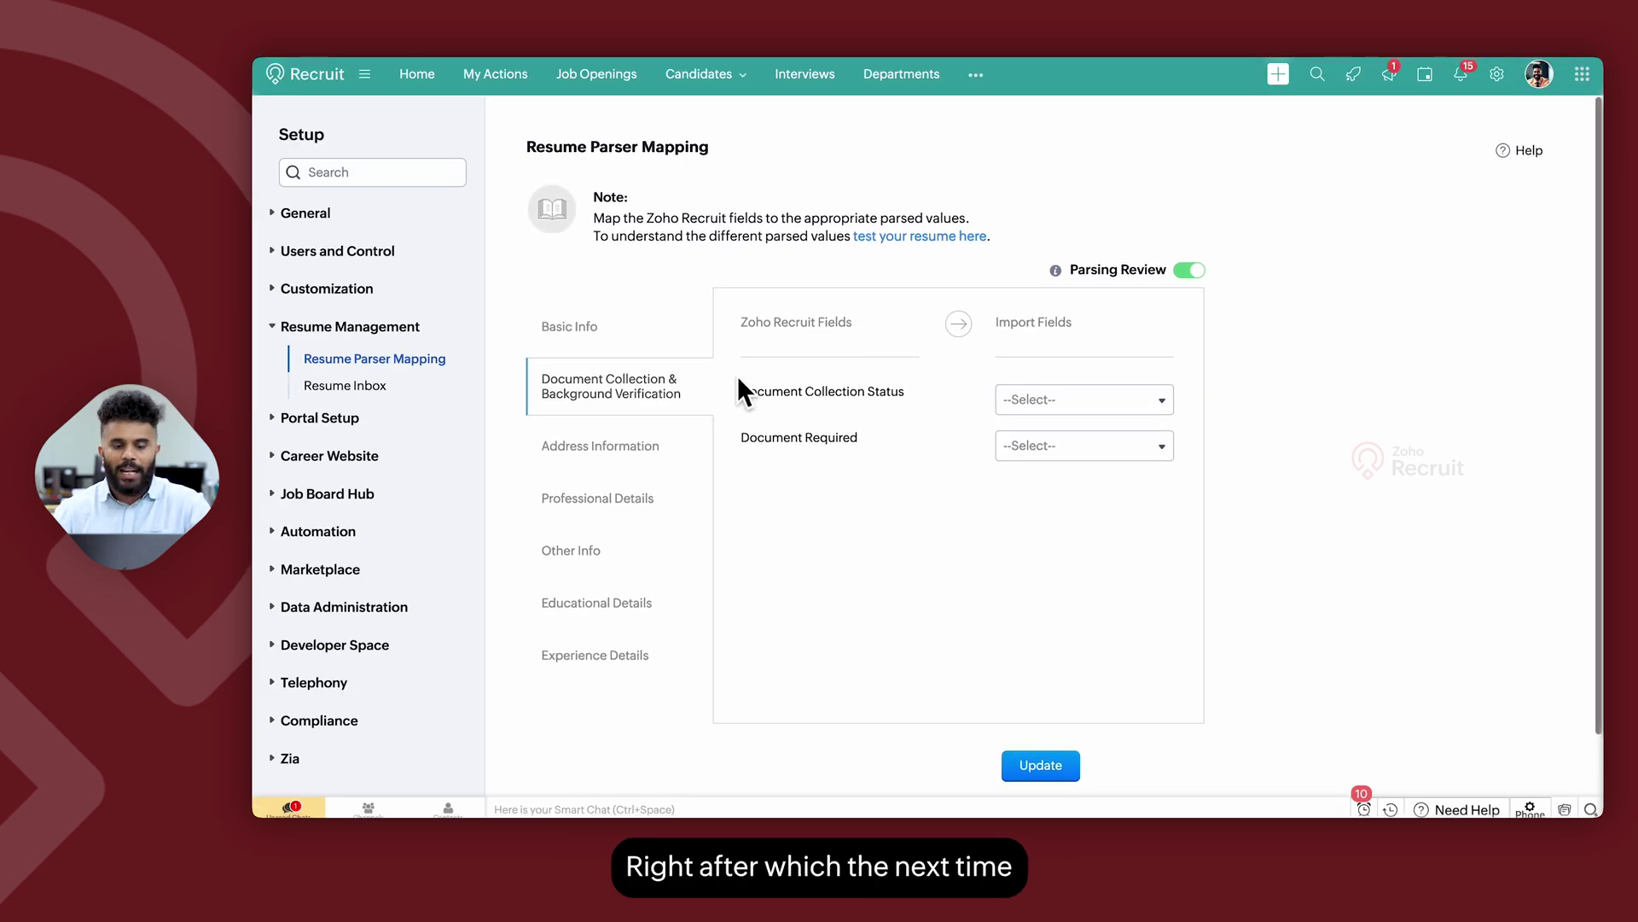
Preview the Import from Document page, then return to the Candidates list
click(712, 78)
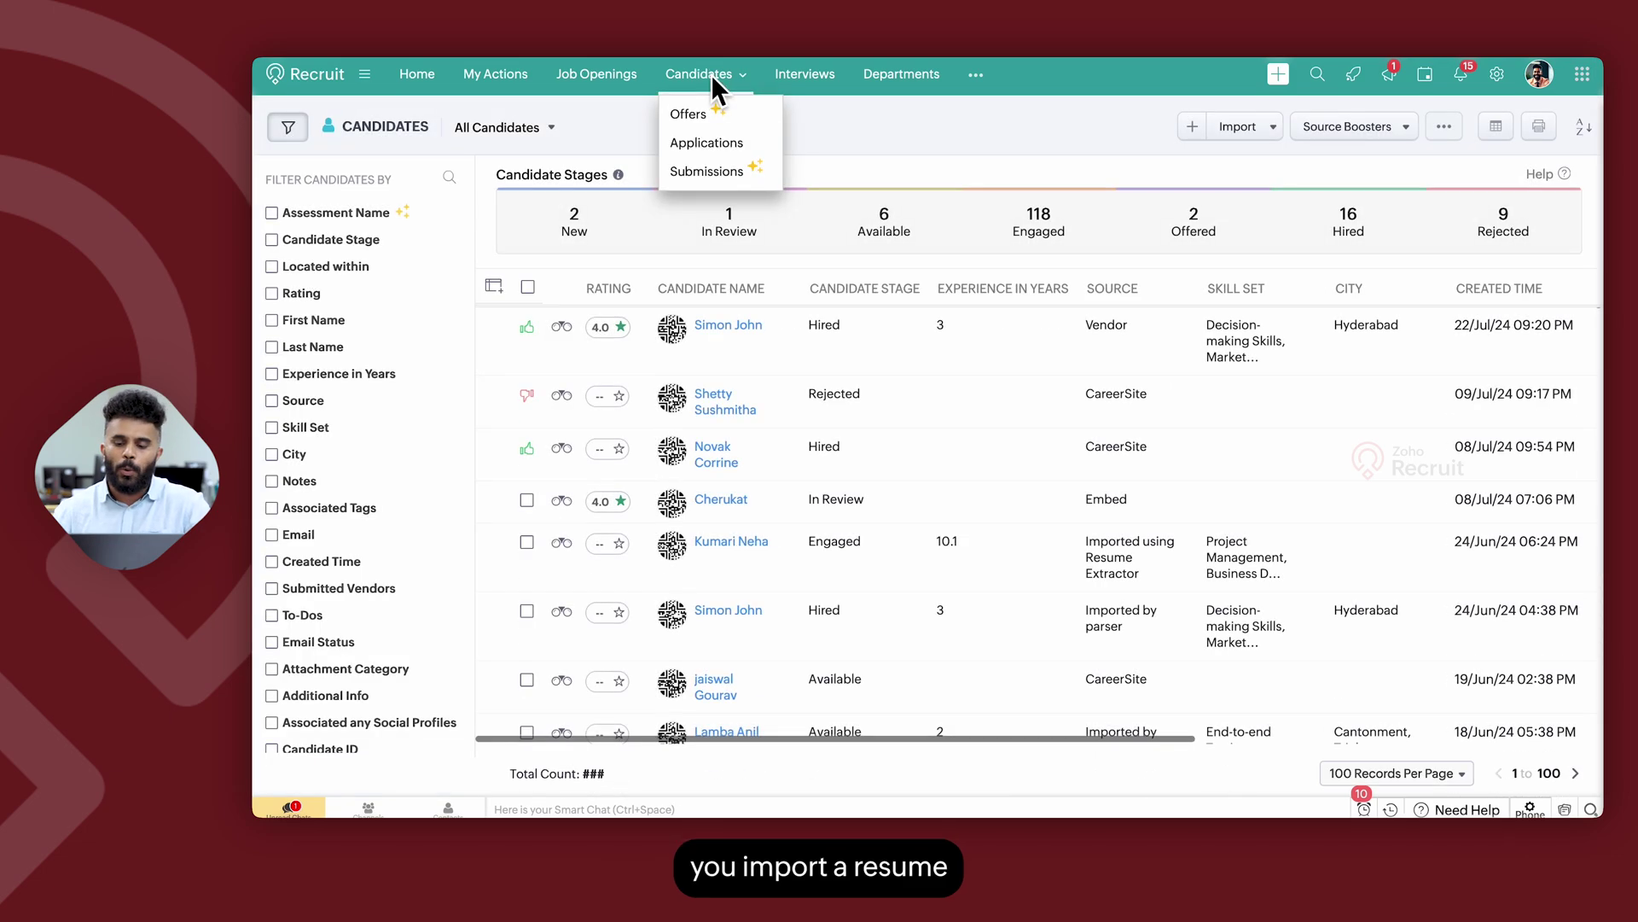
mouse_move(1245, 138)
click(1224, 190)
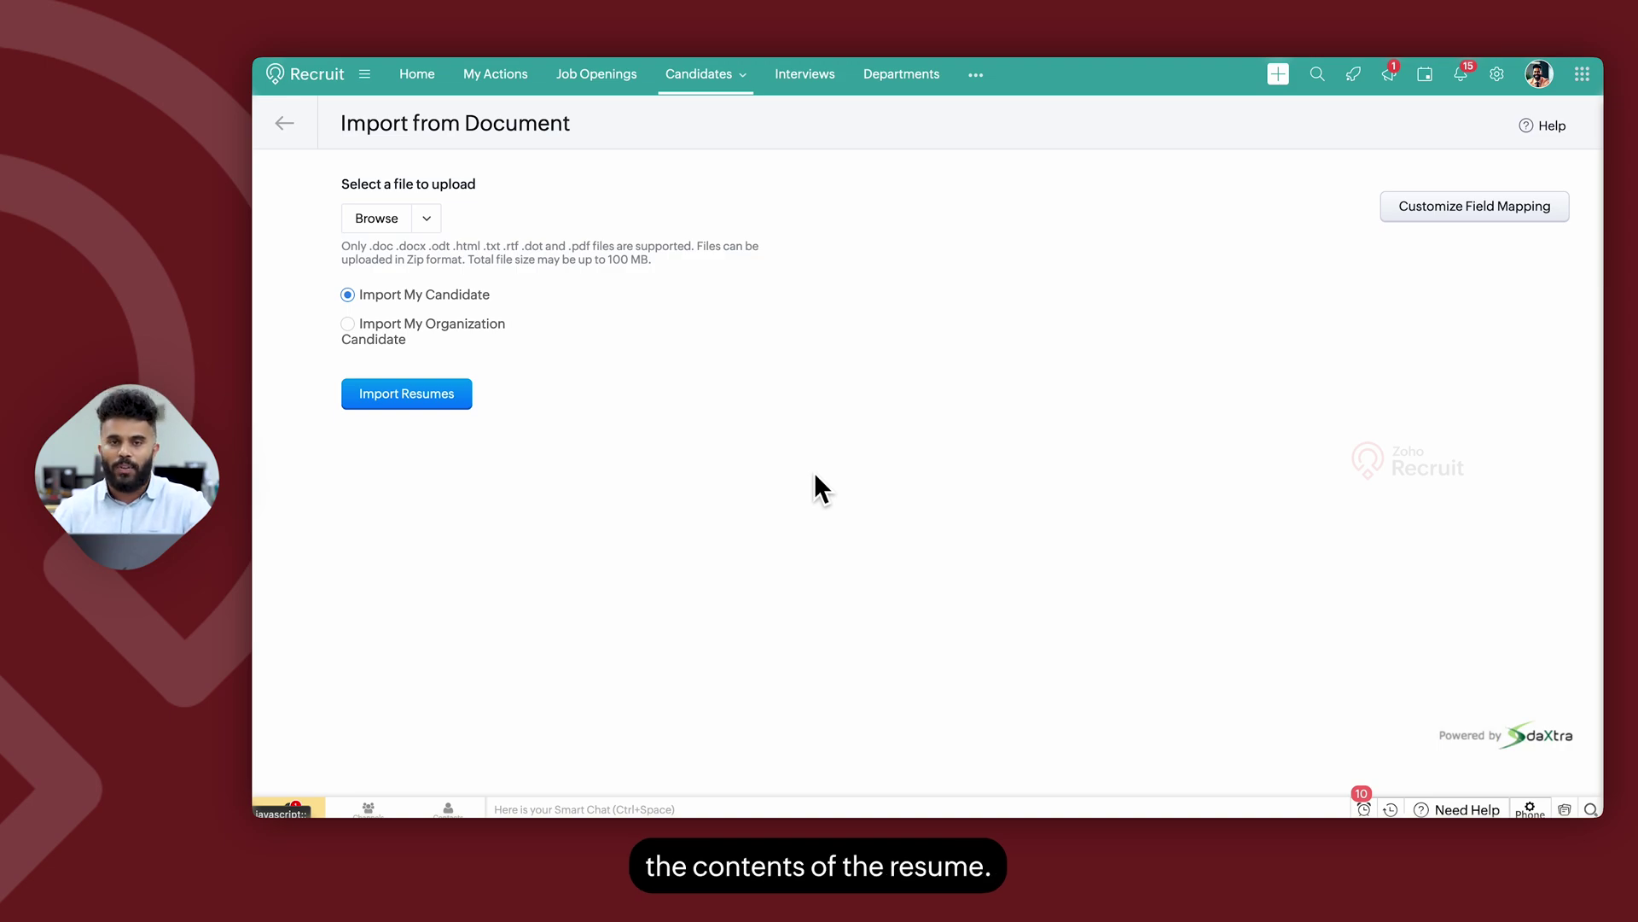
click(685, 83)
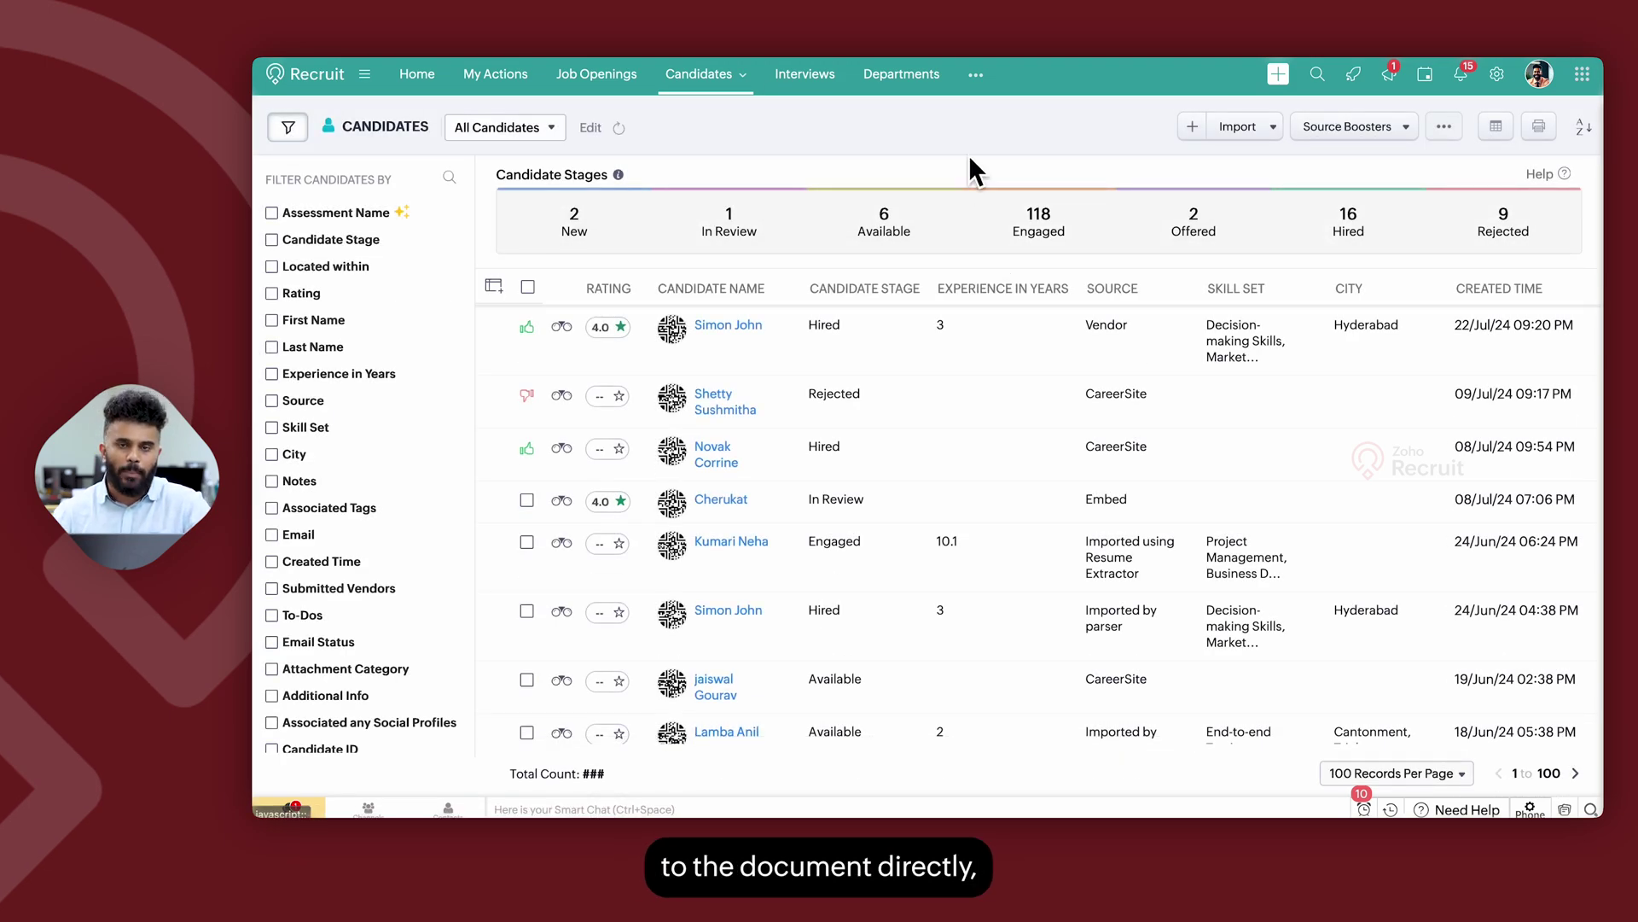
click(1245, 129)
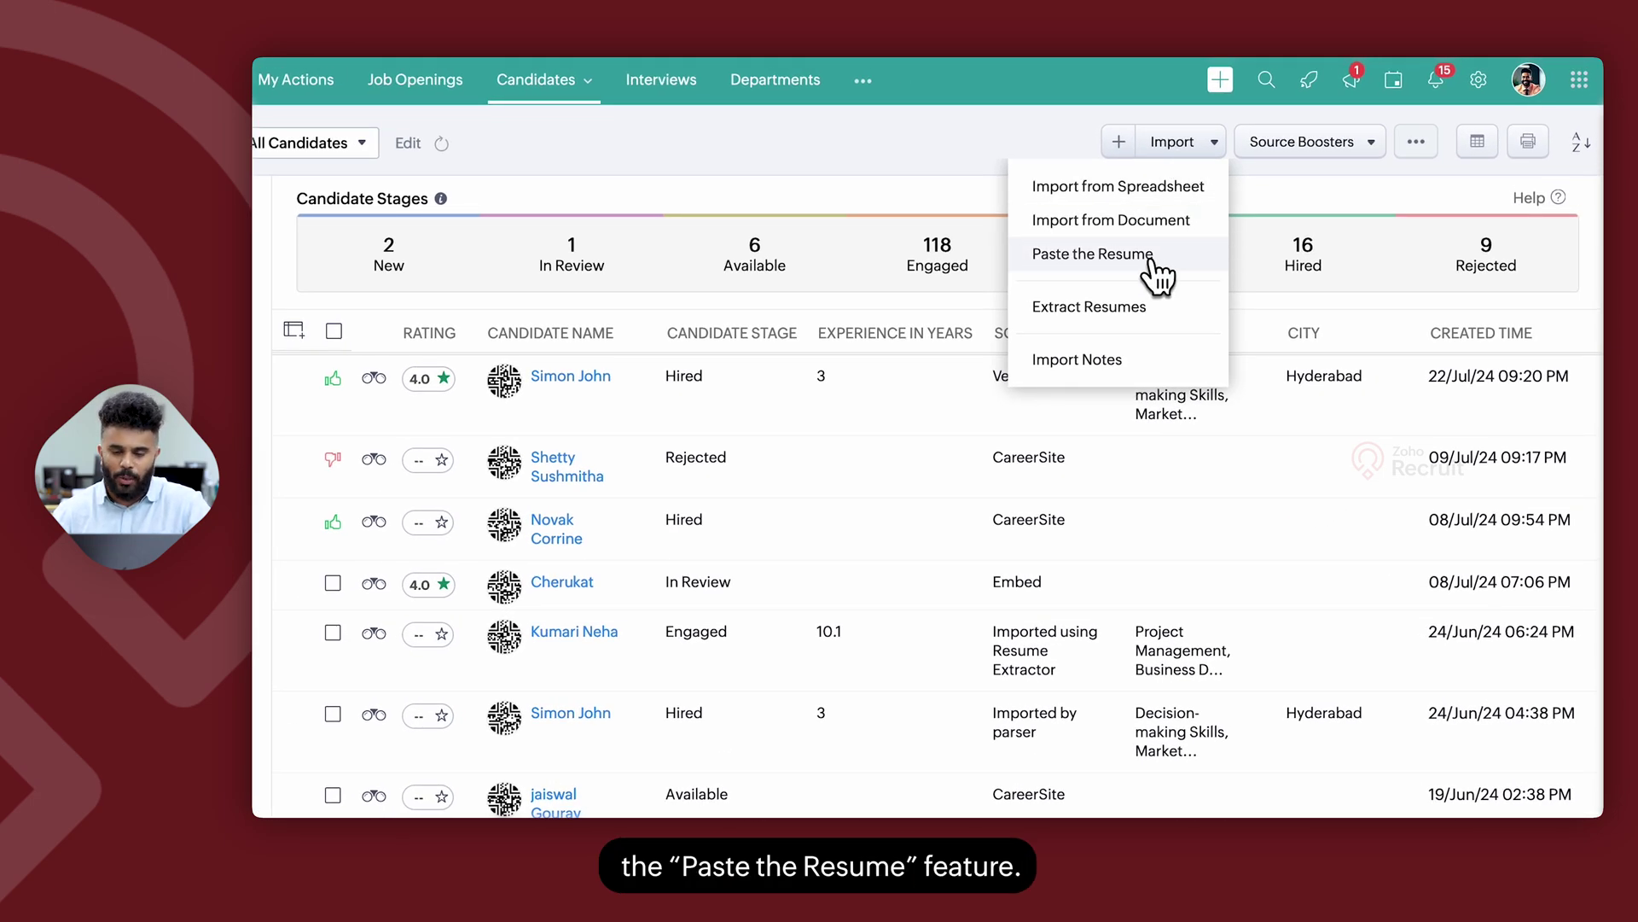
click(1152, 256)
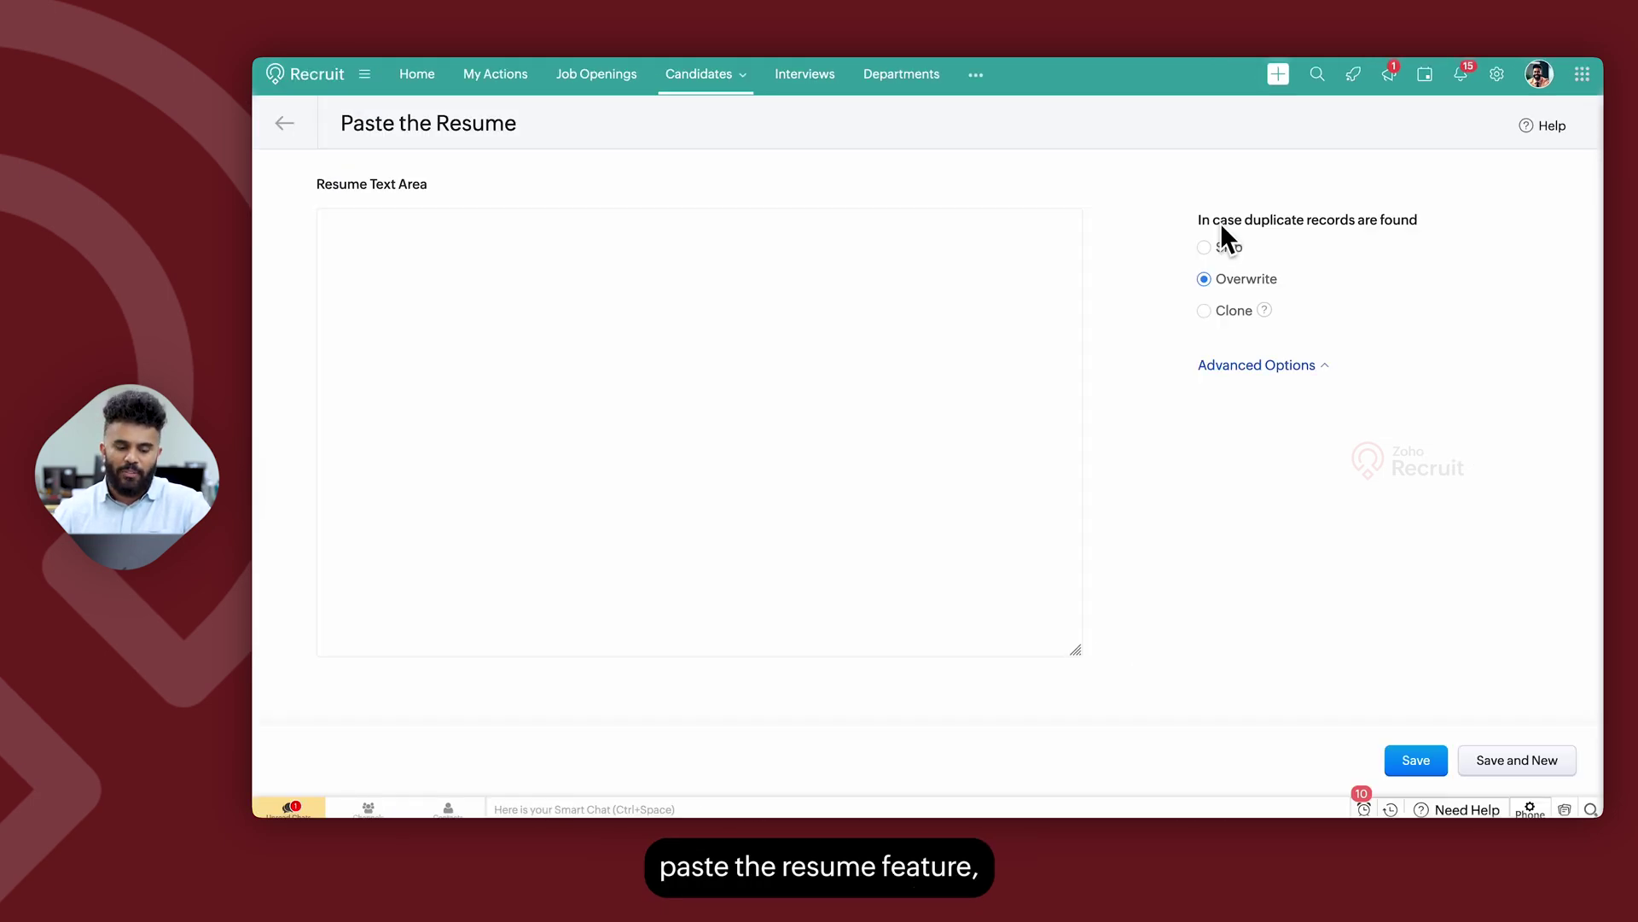
click(563, 281)
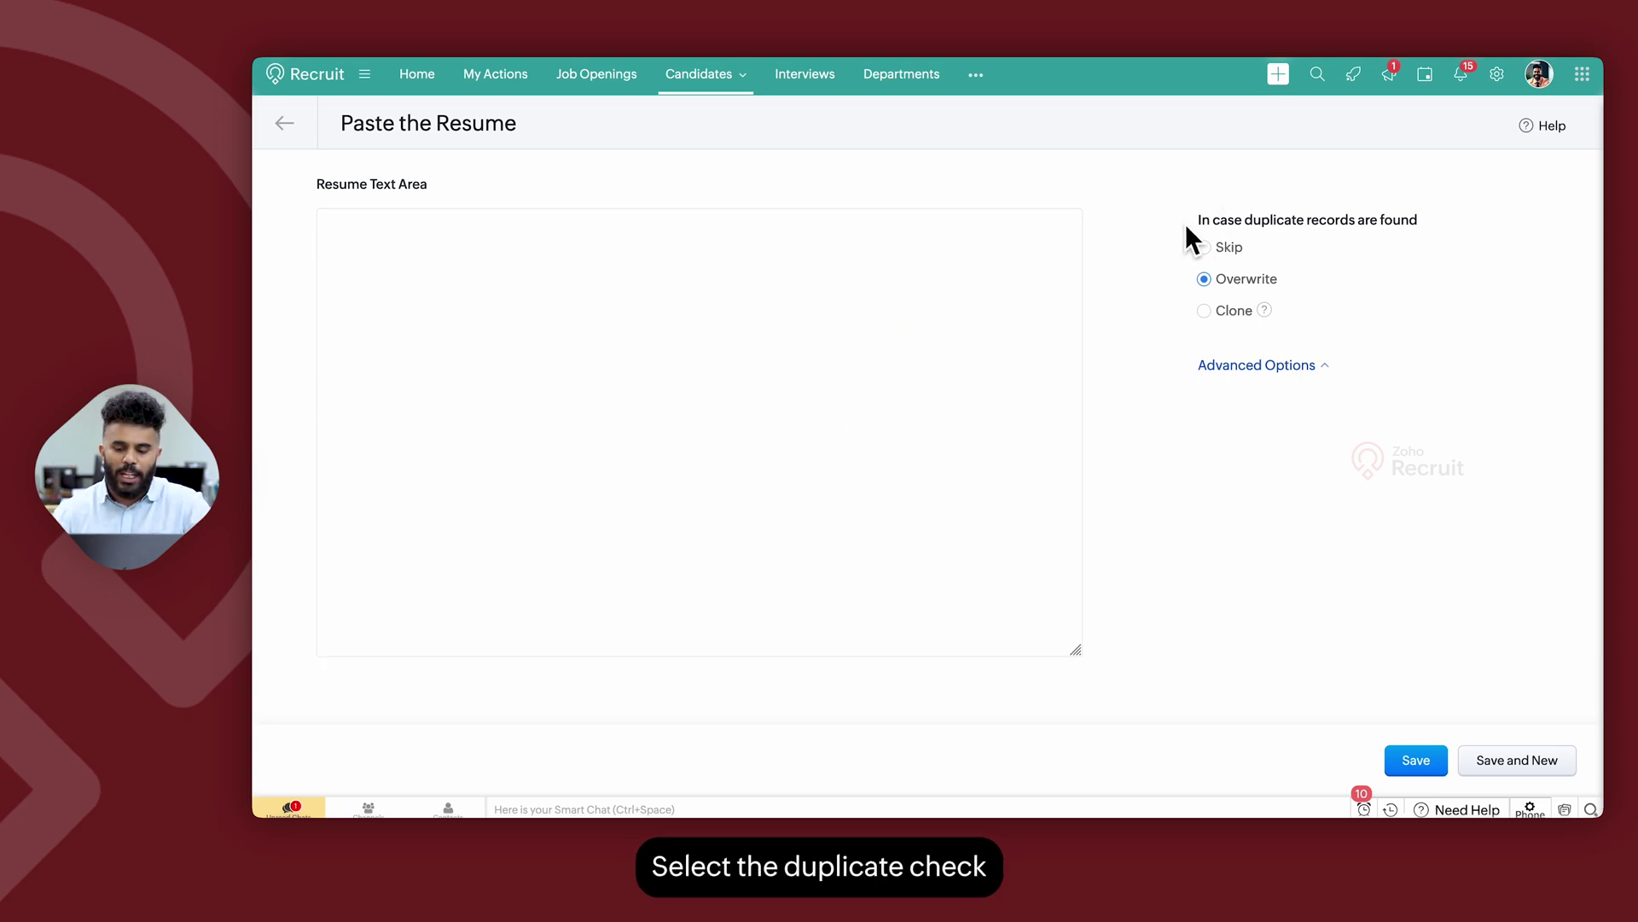
click(1255, 367)
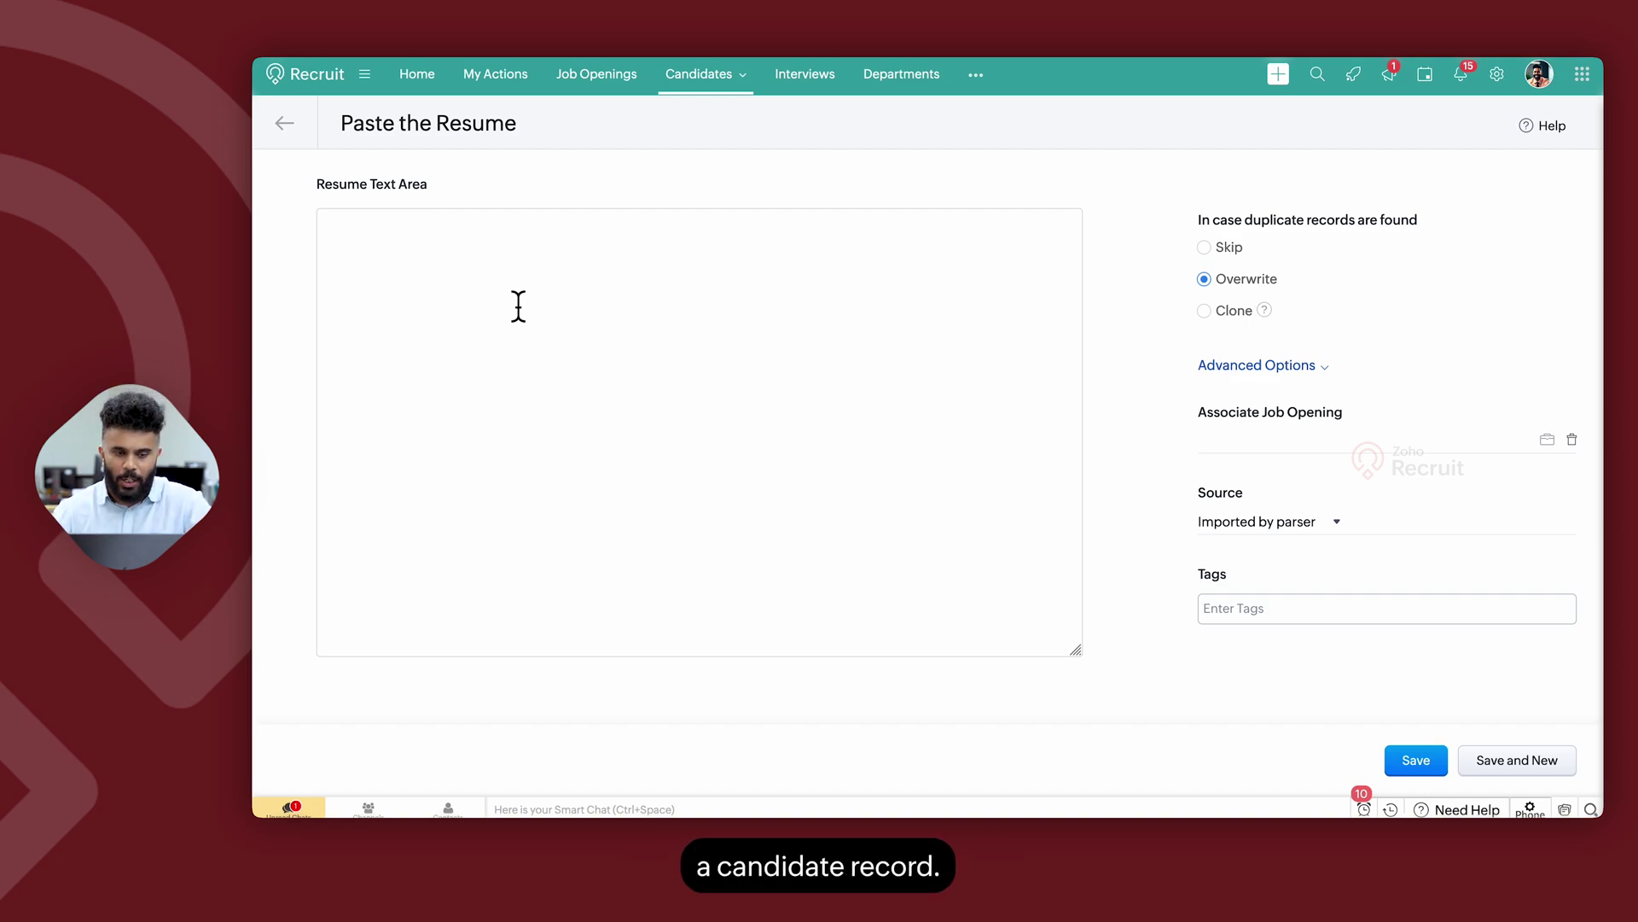
click(285, 125)
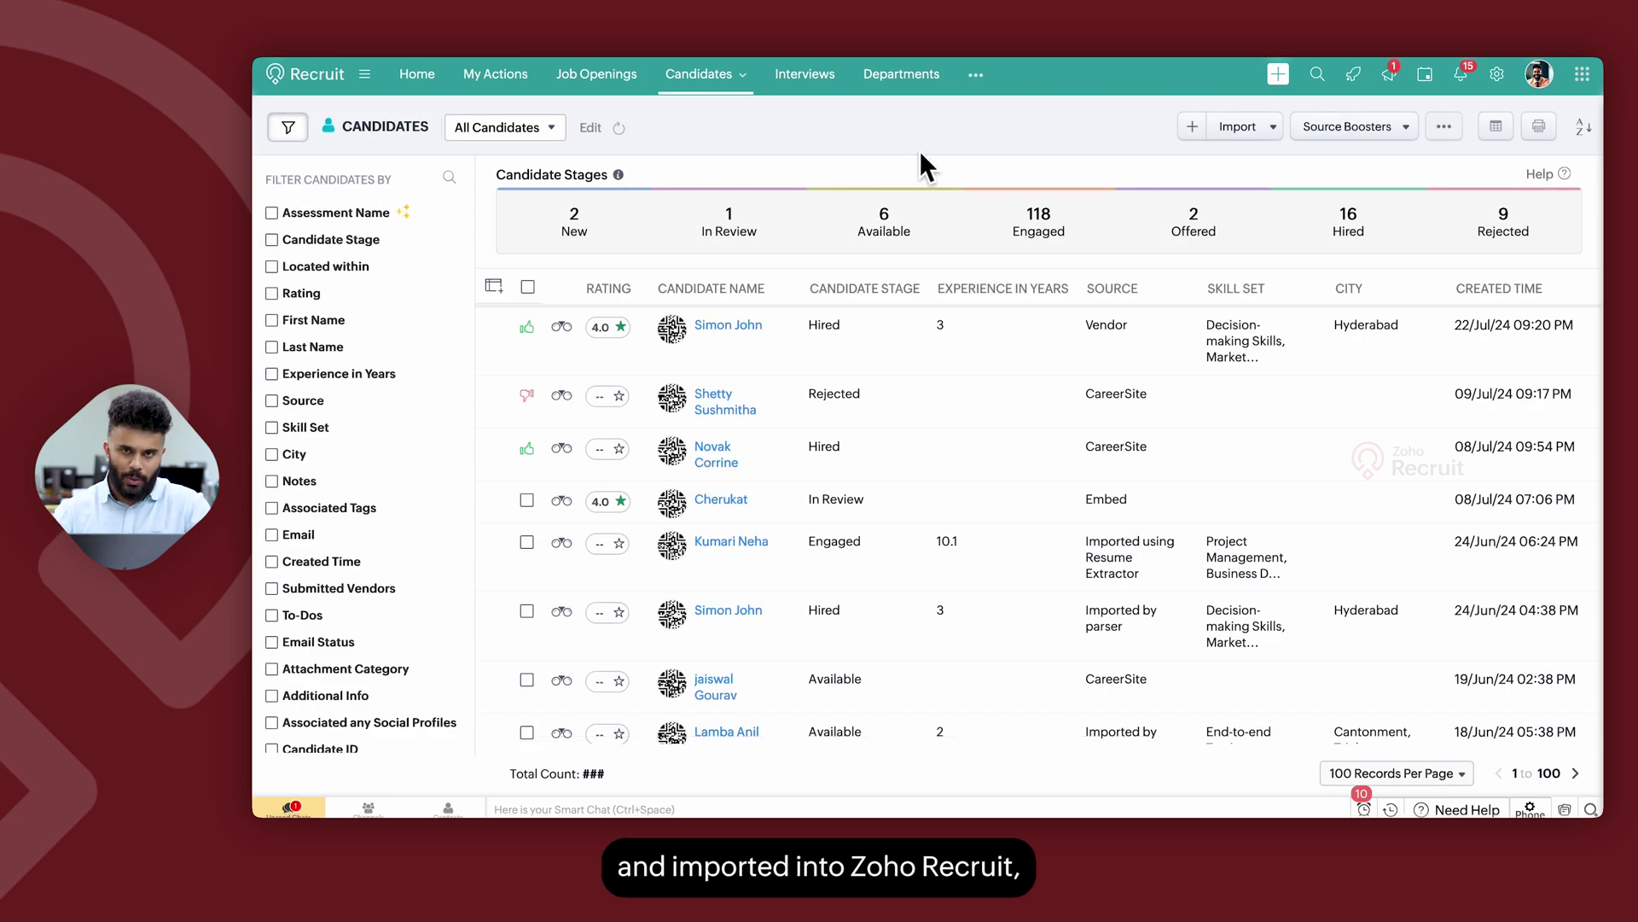
Open the top candidate's record and view its Attachments section
click(726, 327)
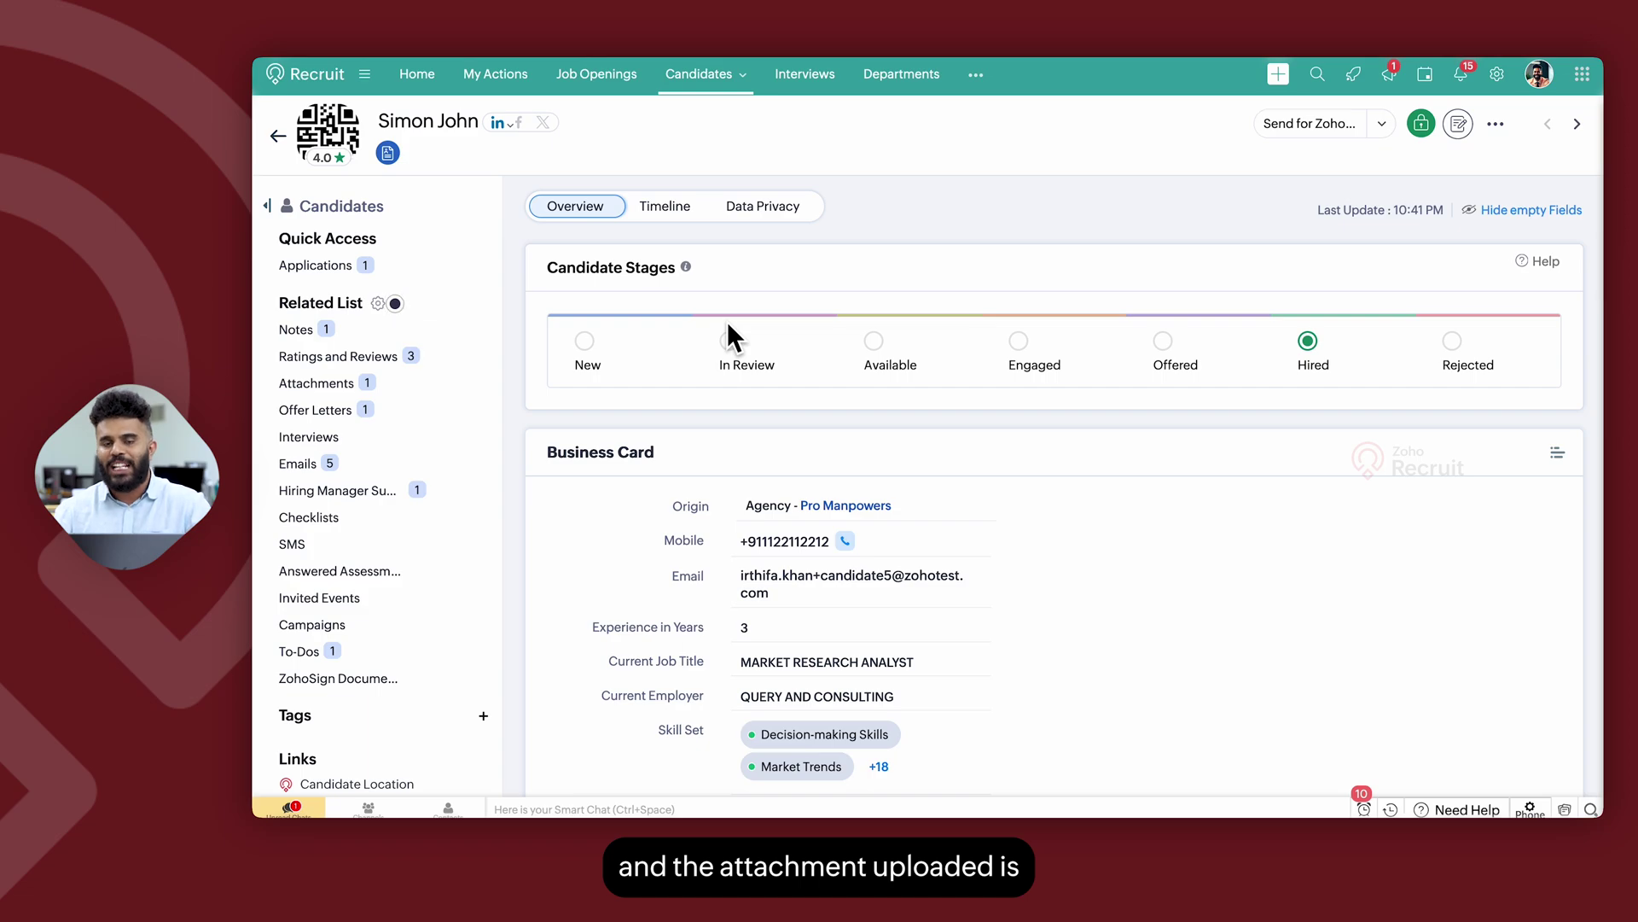
click(365, 383)
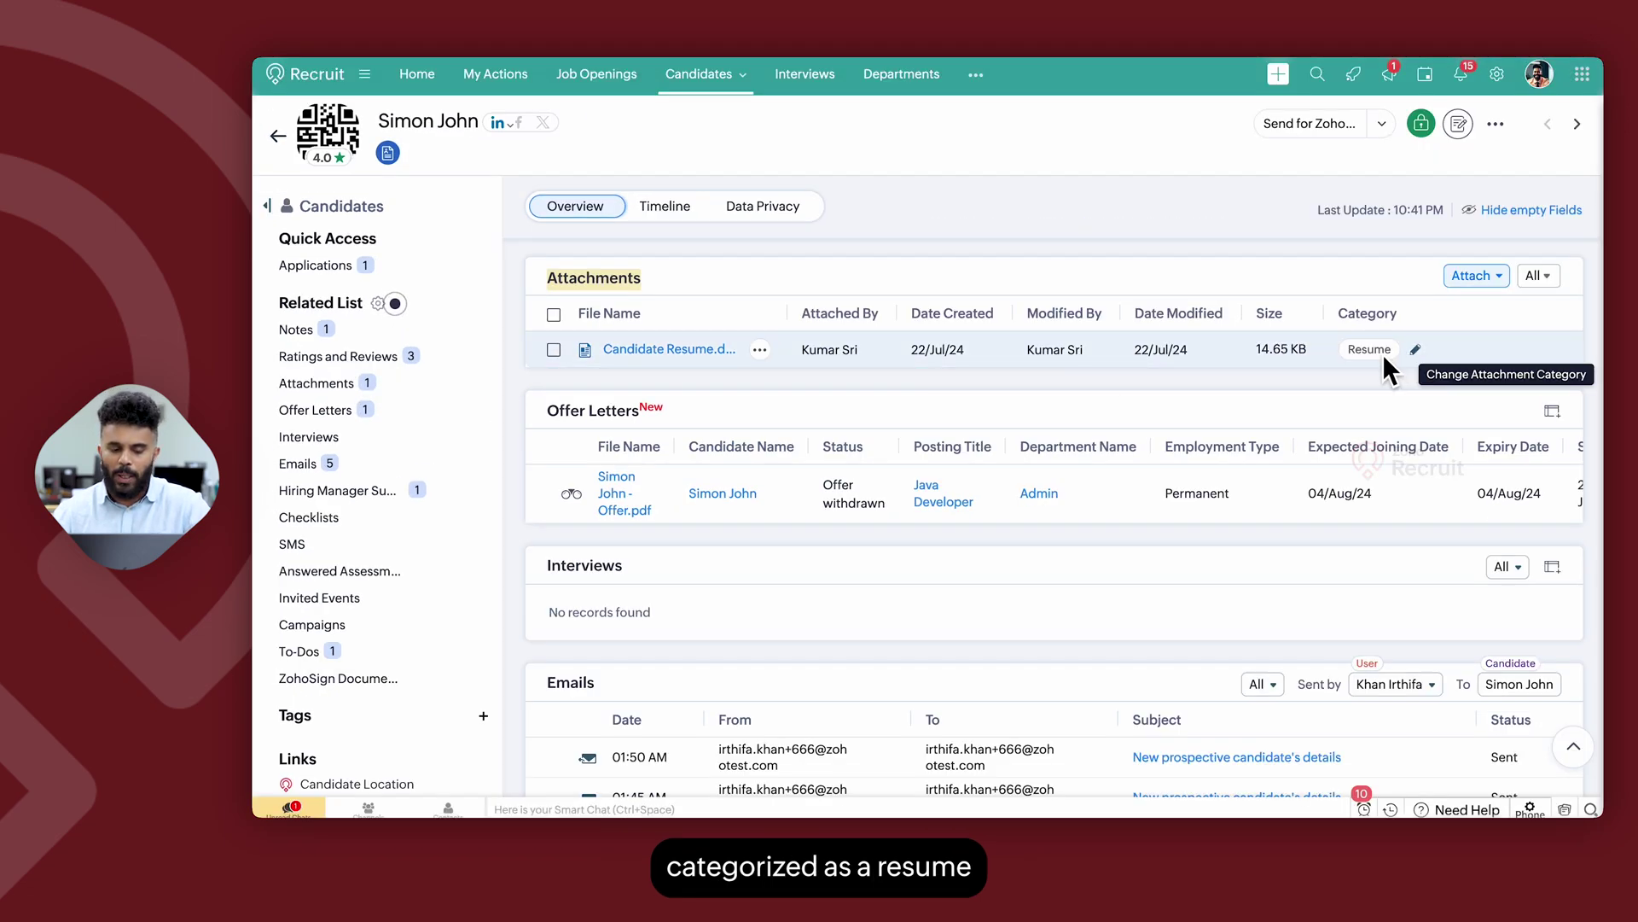